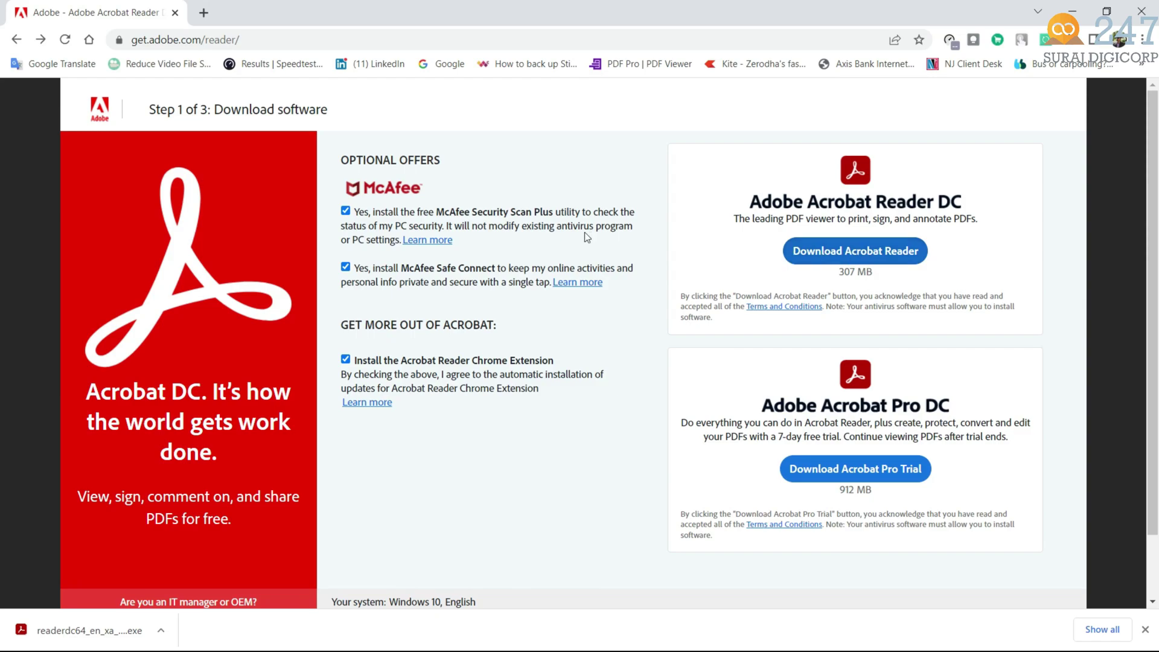
Step: Download Acrobat Reader with both McAfee offers and the Chrome extension unticked, then run the installer
{"action": "left_click", "coordinate": [346, 211]}
{"action": "left_click", "coordinate": [345, 268]}
{"action": "left_click", "coordinate": [345, 360]}
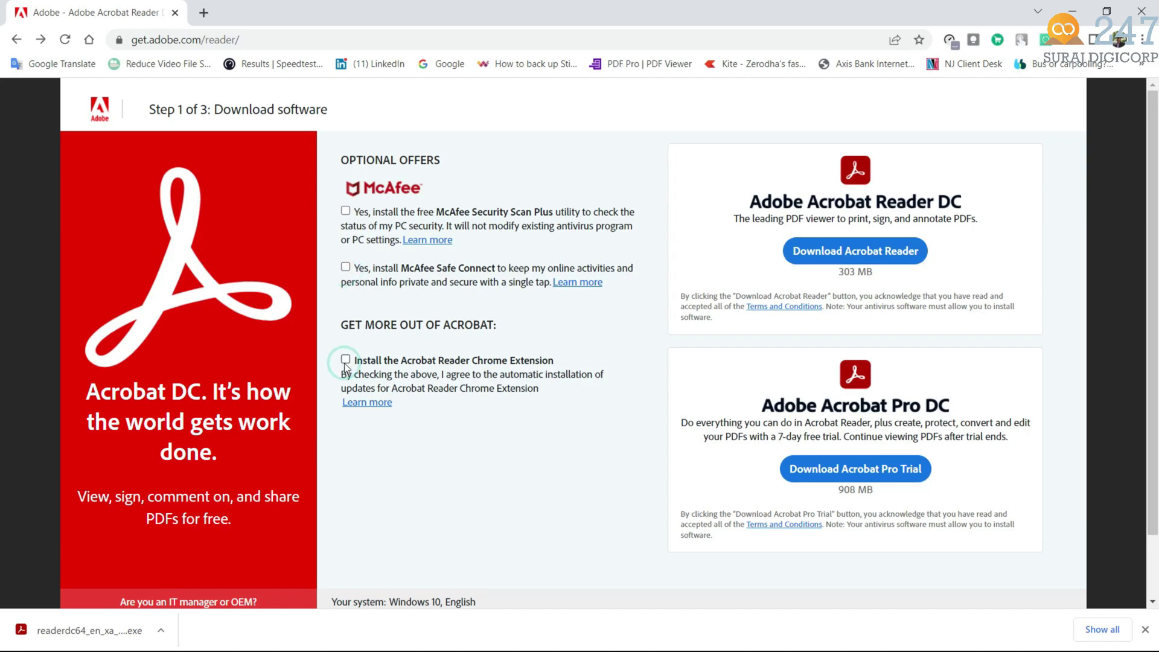
{"action": "left_click", "coordinate": [868, 253]}
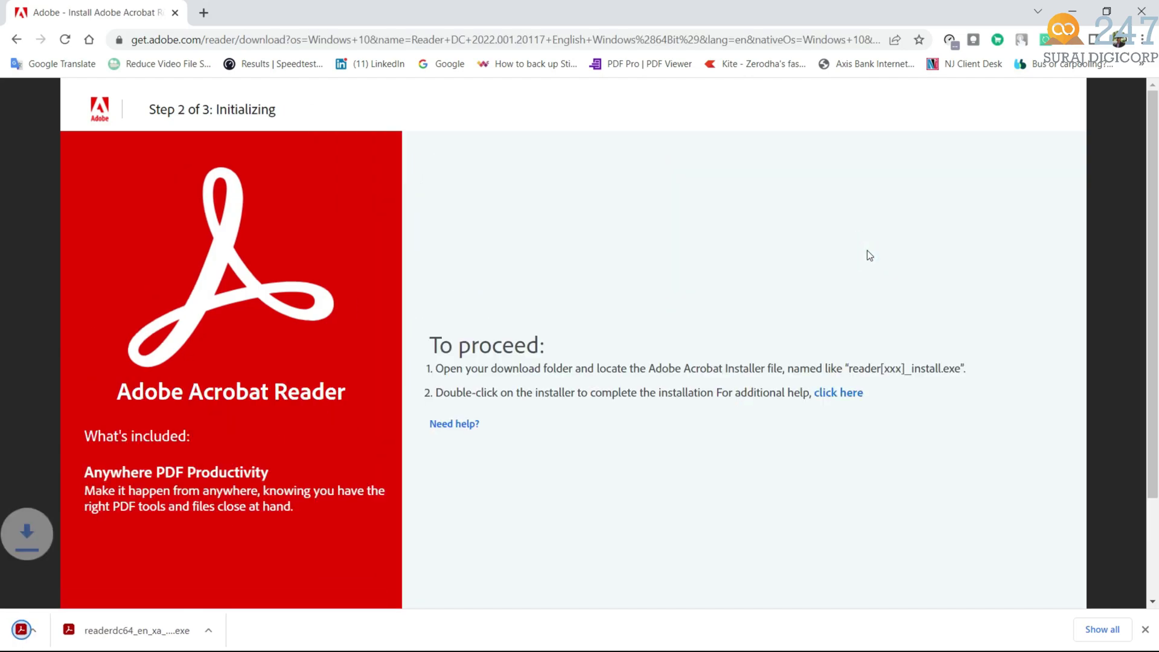
{"action": "left_click", "coordinate": [100, 631]}
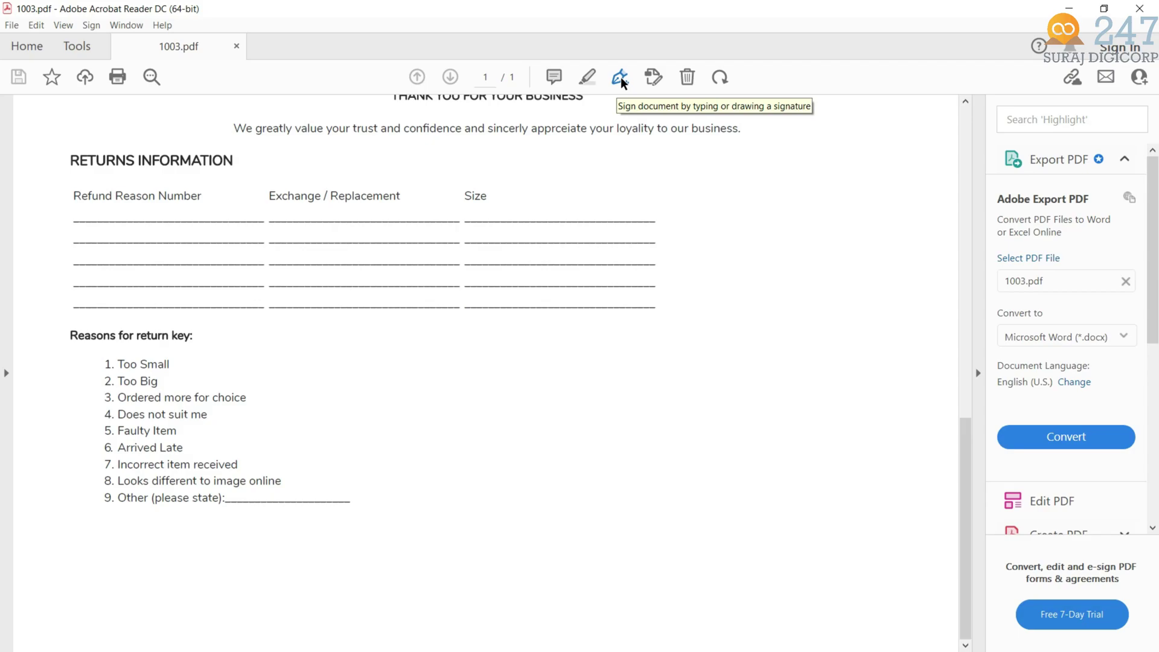
Step: Open the Sign tool's Add Signature dialog for the 1003.pdf returns form
{"action": "left_click", "coordinate": [622, 80]}
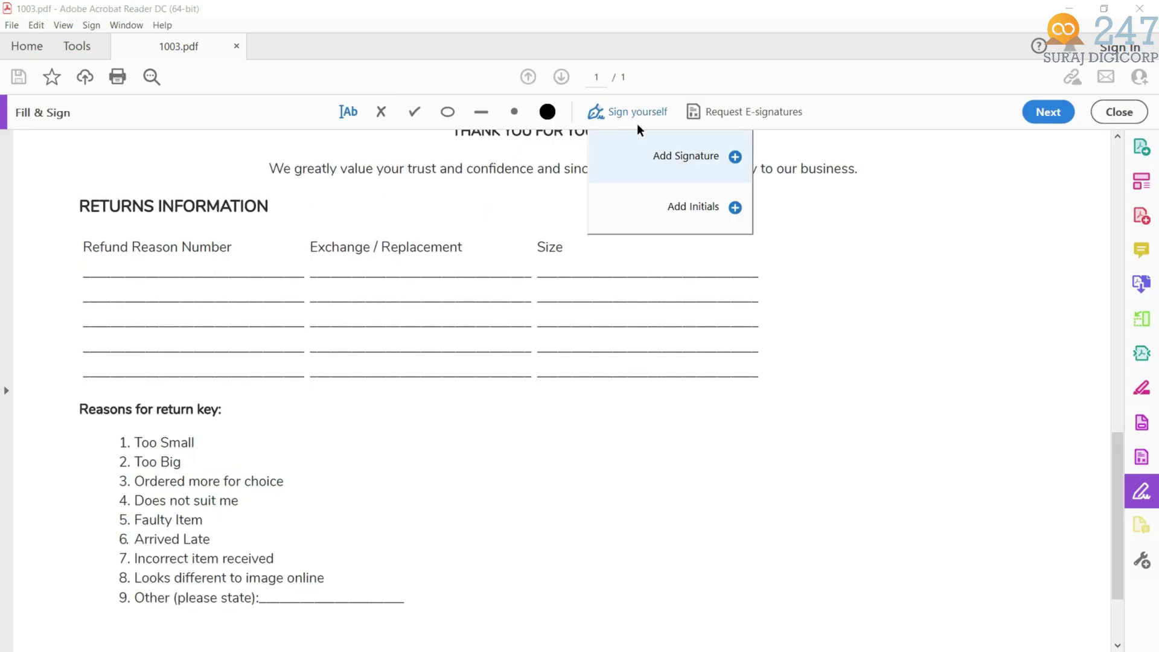
{"action": "left_click", "coordinate": [651, 156]}
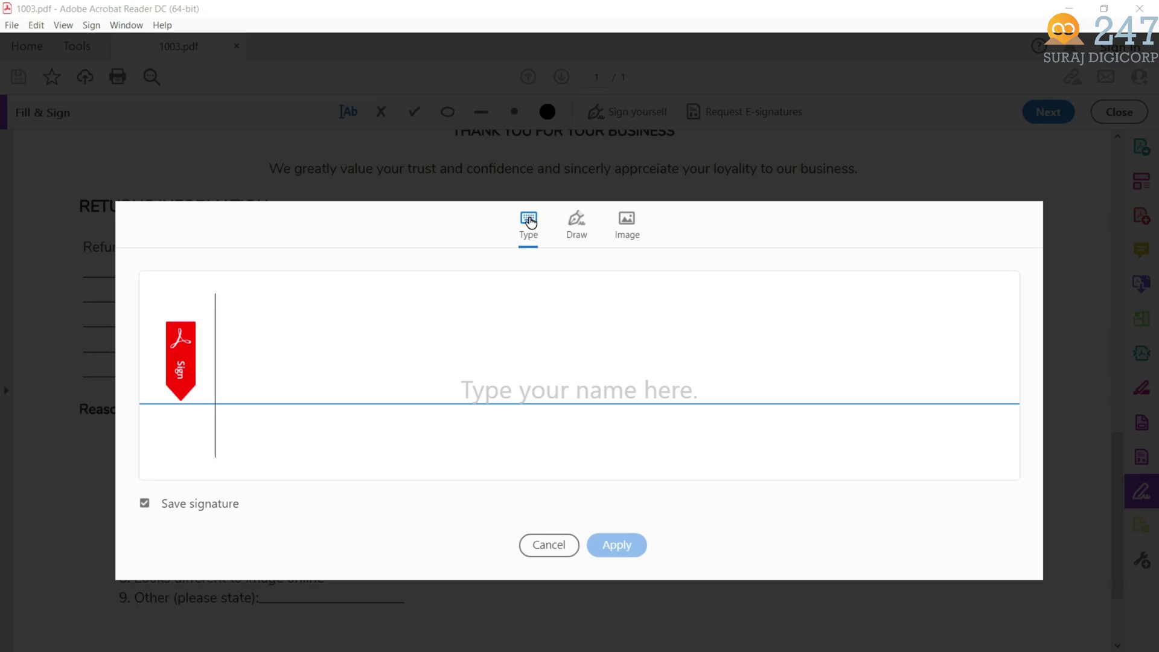
Step: After checking the Draw and Image options, apply a typed 'Suraj' signature in the current style
{"action": "left_click", "coordinate": [597, 225]}
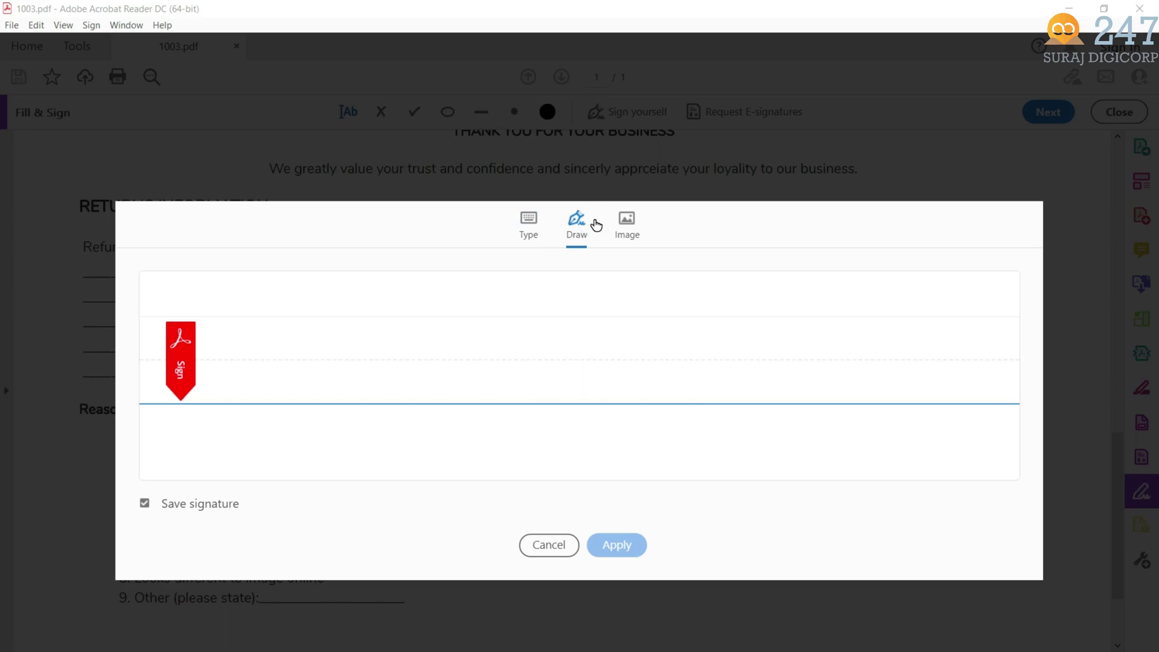
{"action": "left_click", "coordinate": [632, 233]}
{"action": "left_click", "coordinate": [989, 425]}
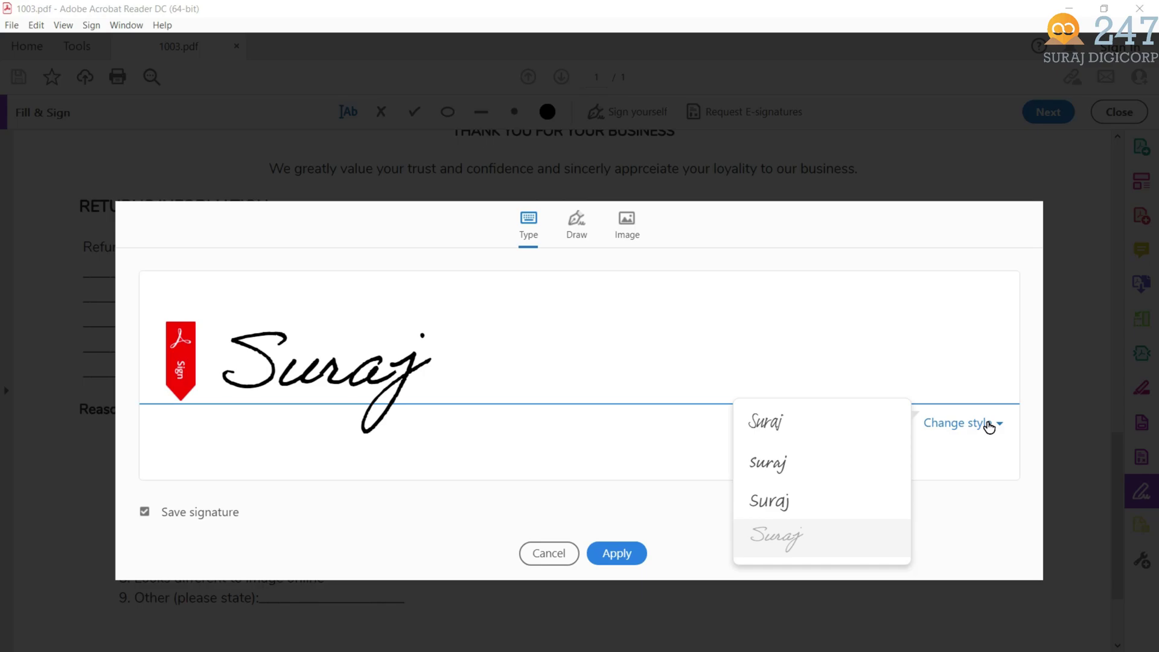
{"action": "left_click", "coordinate": [989, 426]}
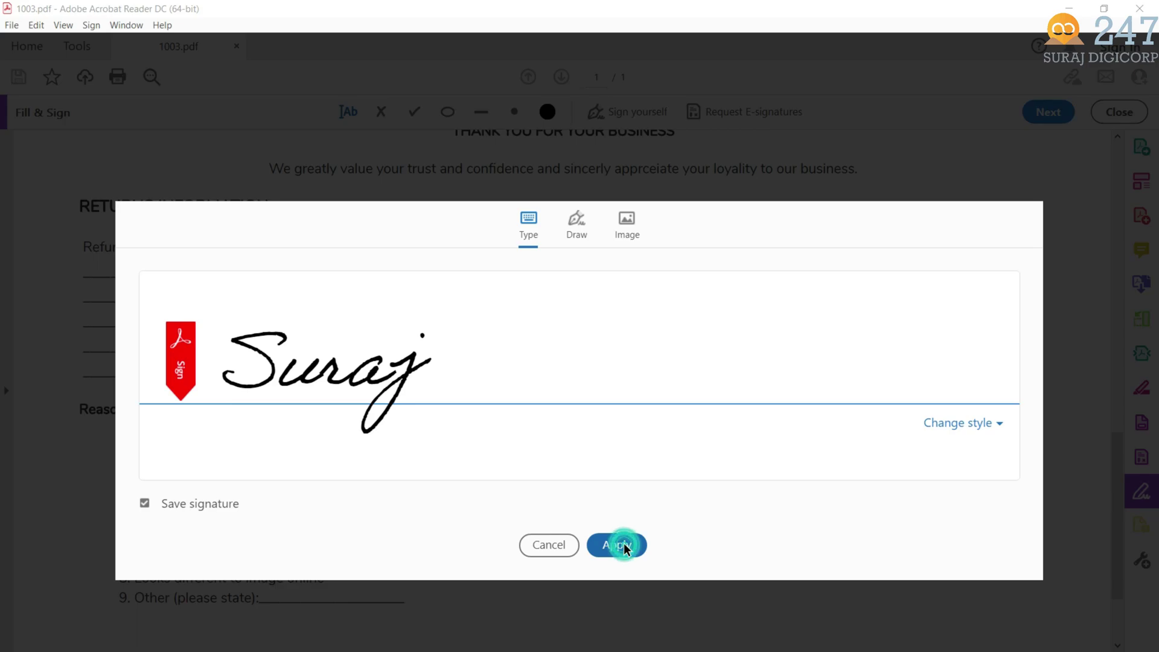
{"action": "key", "text": "ctrl+a"}
{"action": "key", "text": "BackSpace"}
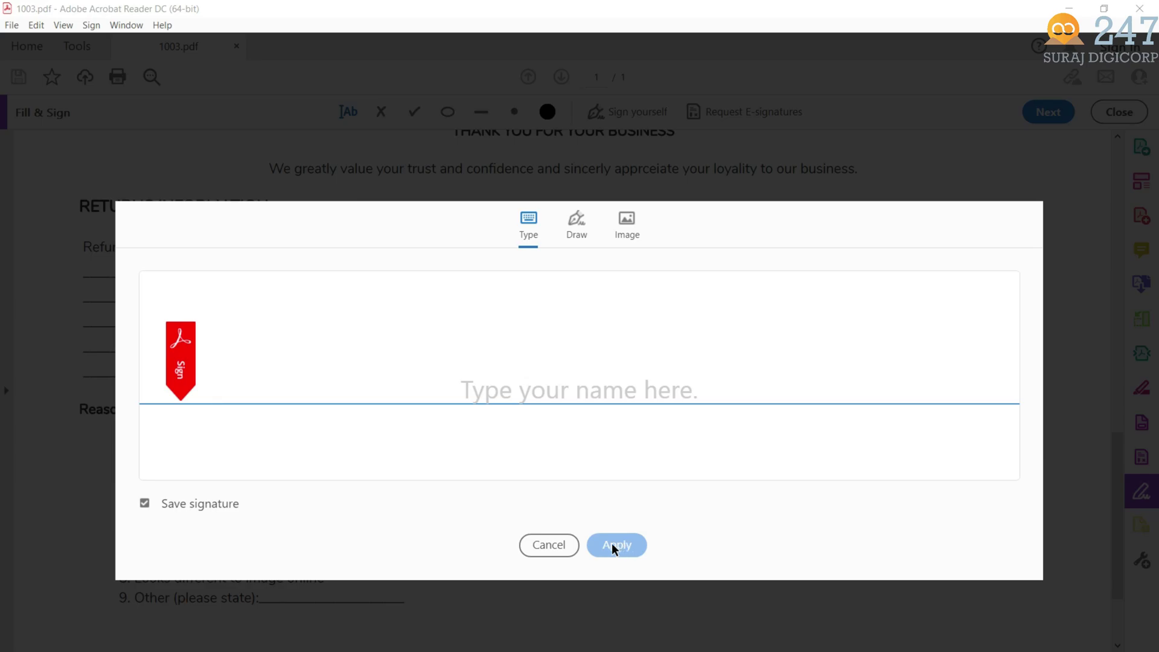
{"action": "left_click", "coordinate": [561, 545]}
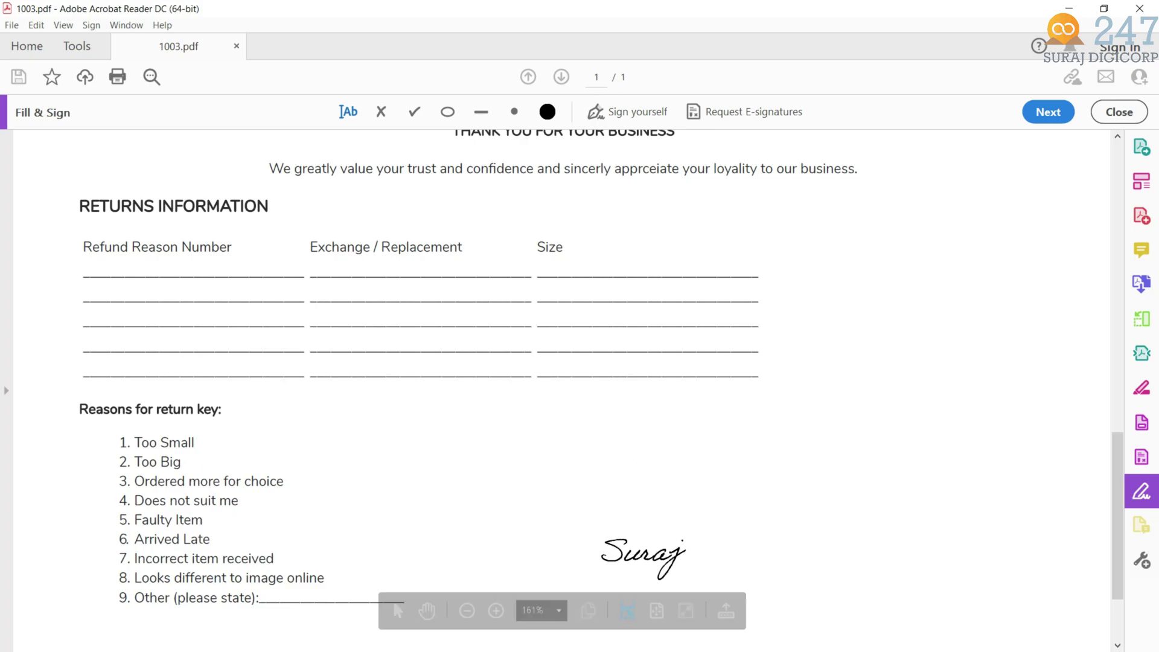
Step: Drop the Suraj signature beside the reasons-for-return list and enlarge it slightly
{"action": "left_click", "coordinate": [677, 516]}
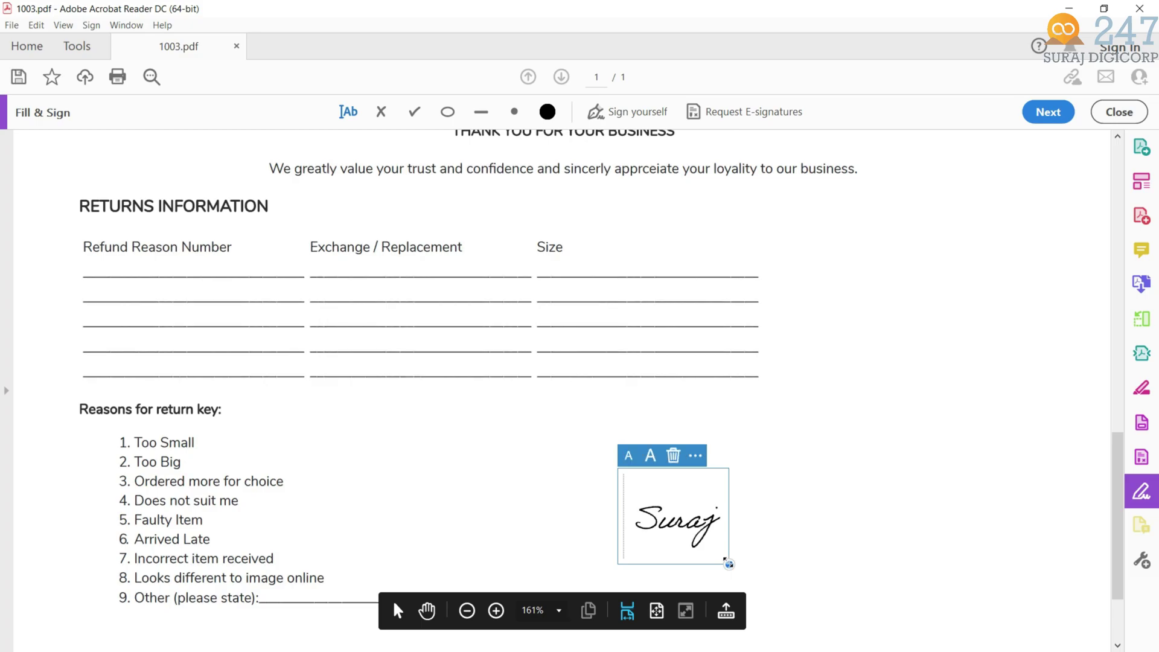
{"action": "mouse_move", "coordinate": [729, 563]}
{"action": "left_mouse_down"}
{"action": "mouse_move", "coordinate": [768, 591]}
{"action": "mouse_move", "coordinate": [749, 574]}
{"action": "left_mouse_up"}
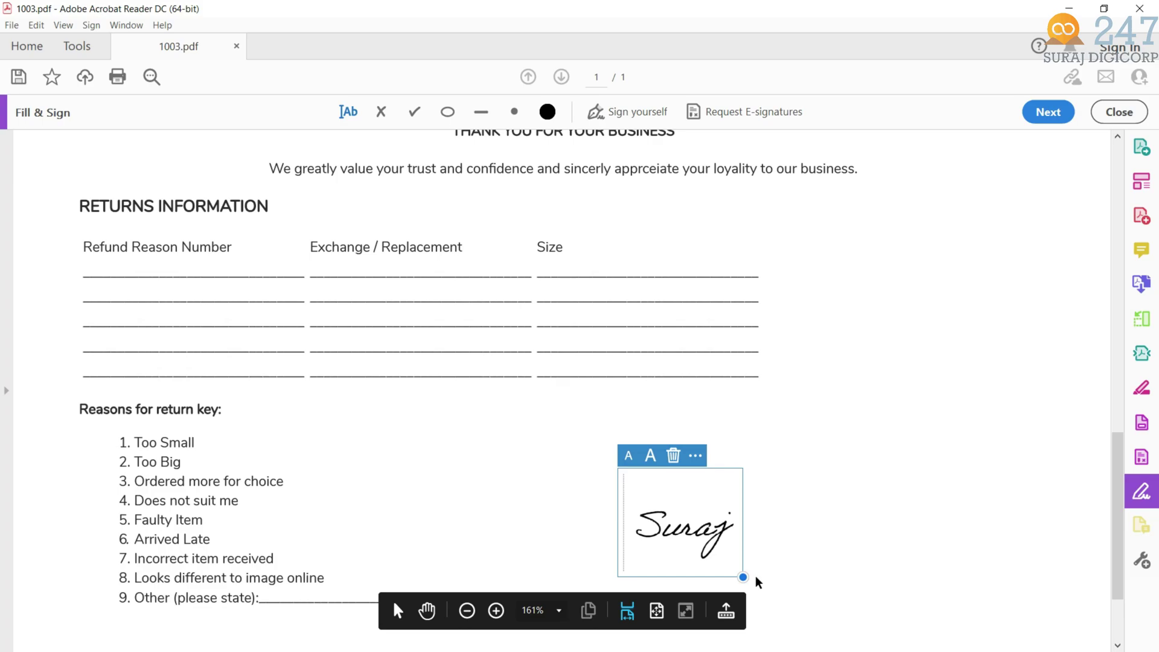
{"action": "left_click", "coordinate": [628, 112]}
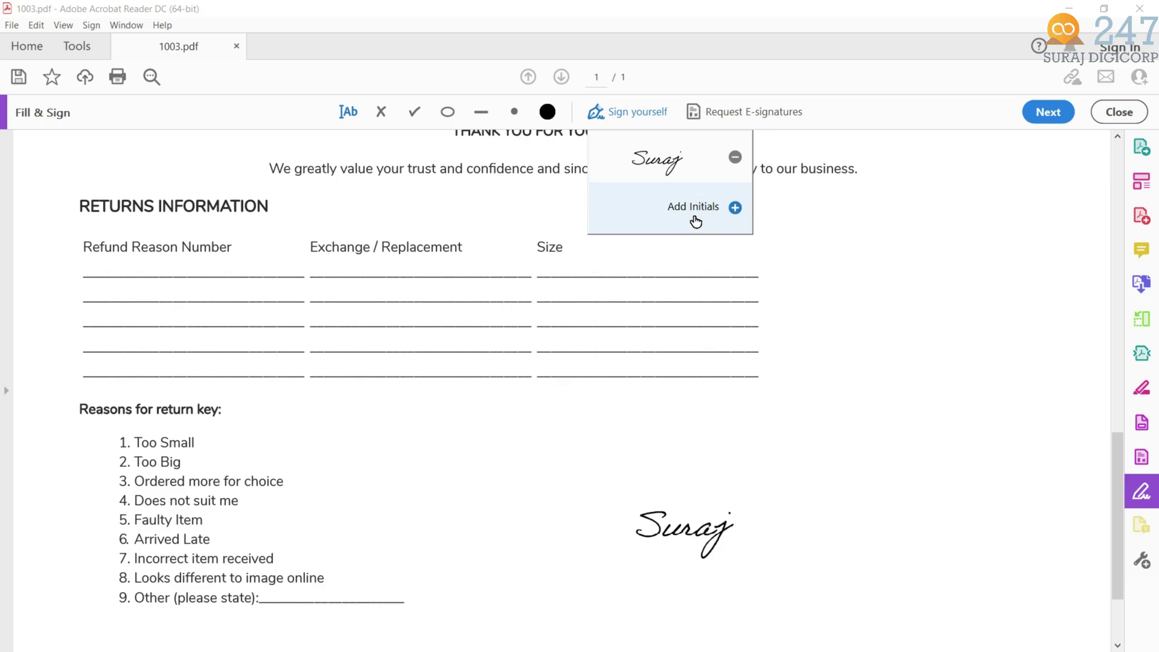
Step: Create typed initials 'S.R.' and place them right of the signature, slightly enlarged
{"action": "left_click", "coordinate": [694, 207]}
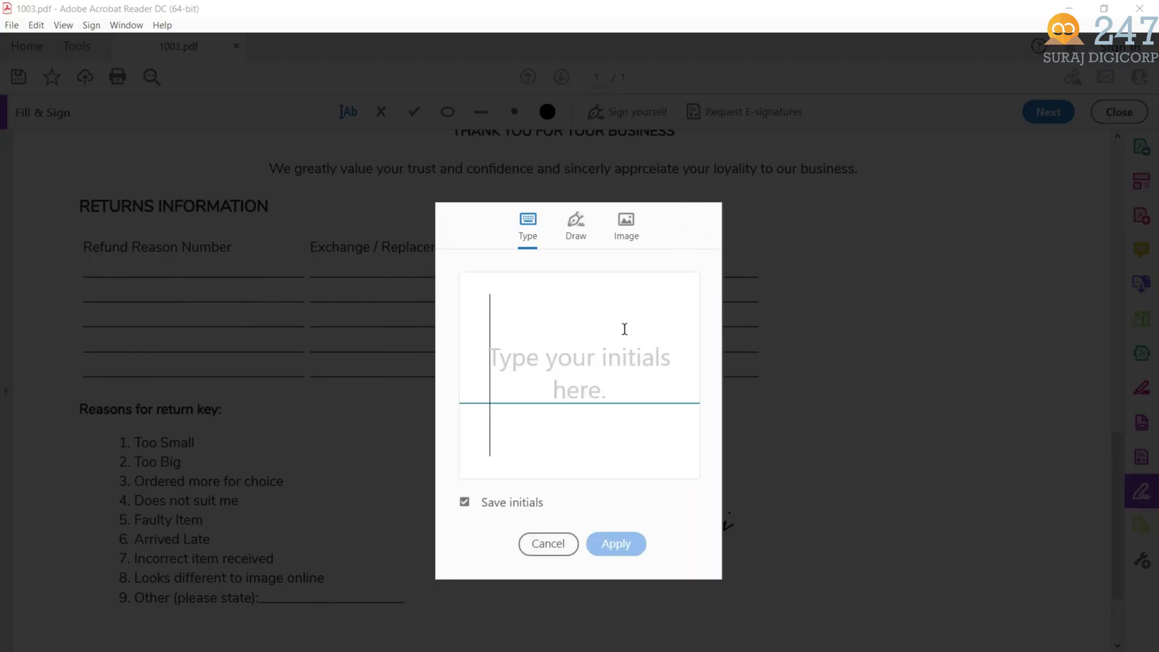
{"action": "type", "text": "S.R."}
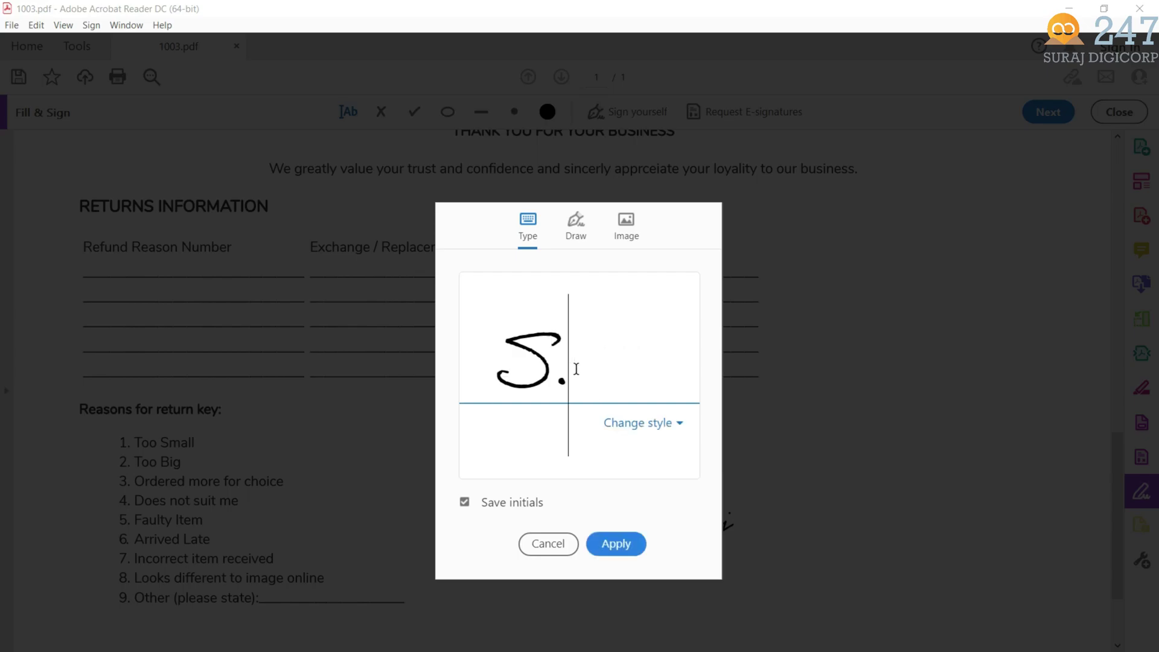
{"action": "left_click", "coordinate": [630, 546]}
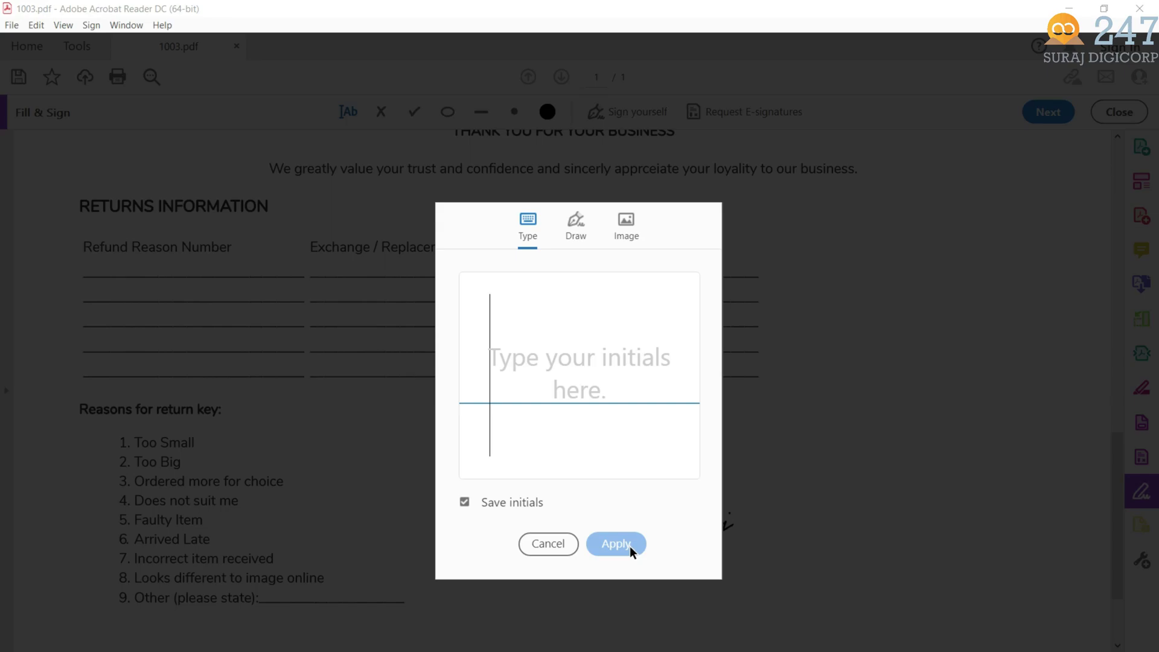
{"action": "key", "text": "Escape"}
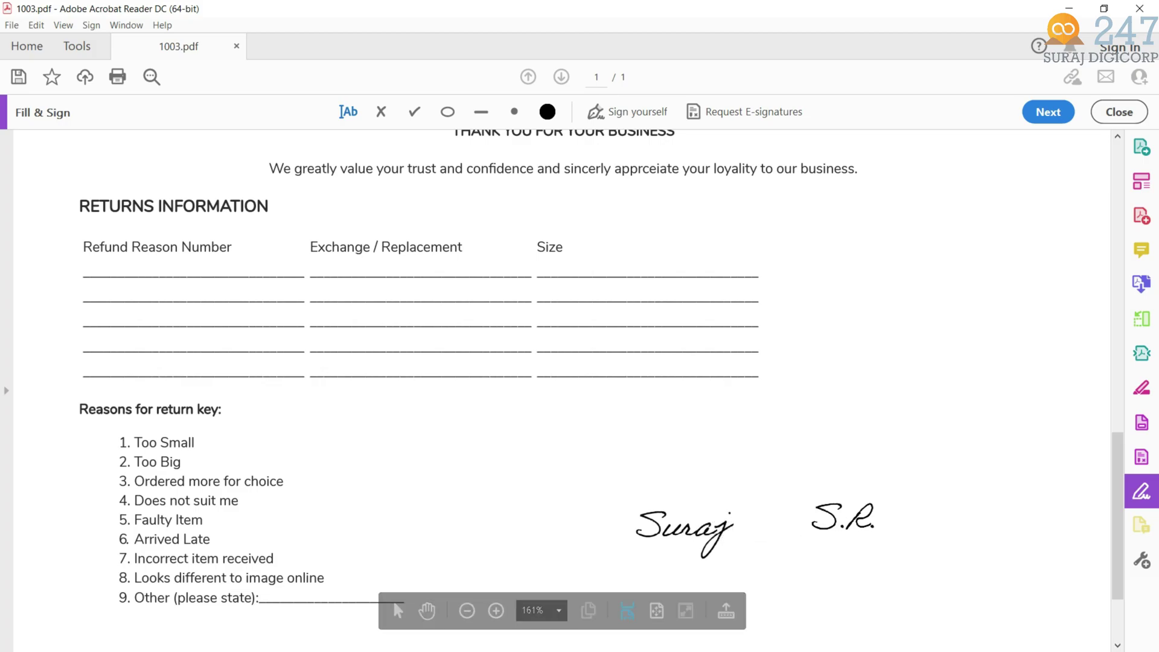
{"action": "left_click", "coordinate": [843, 518]}
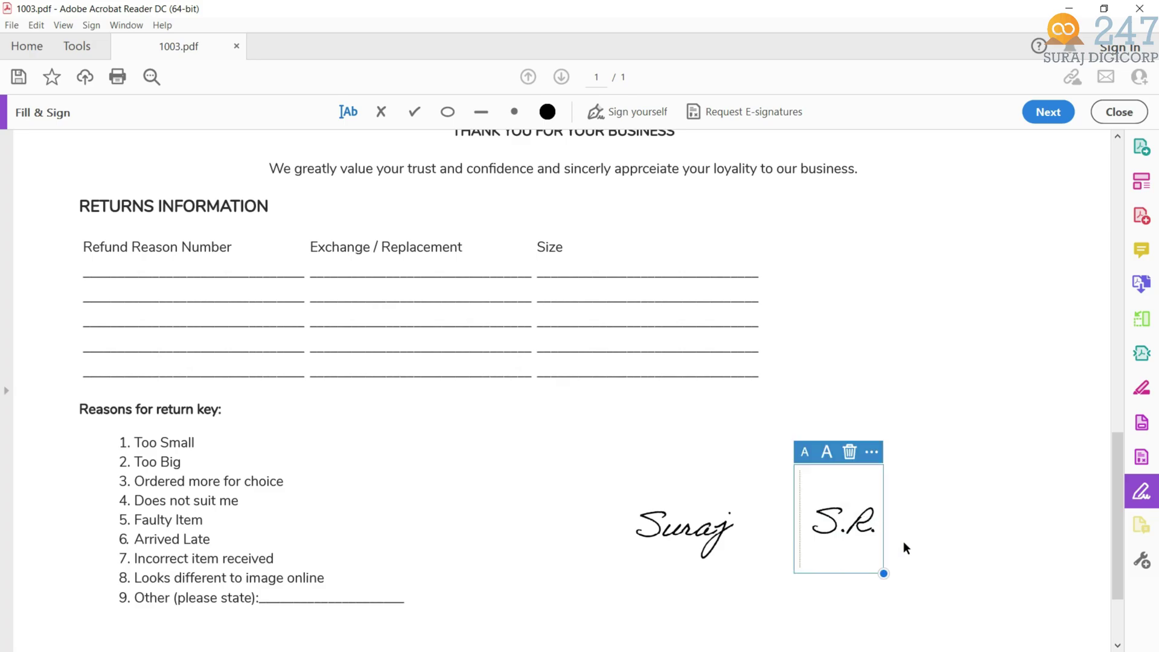
{"action": "left_click_drag", "start_coordinate": [884, 571], "coordinate": [887, 577]}
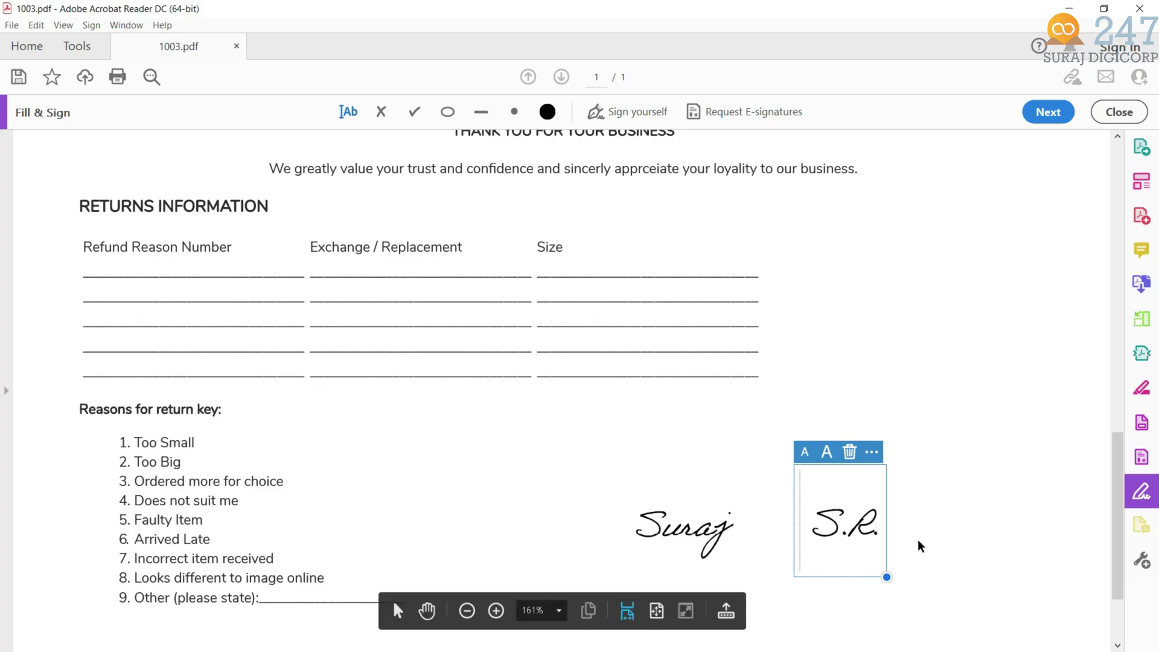
Step: Finish signing and choose to save the form as a read-only copy
{"action": "left_click", "coordinate": [1050, 112]}
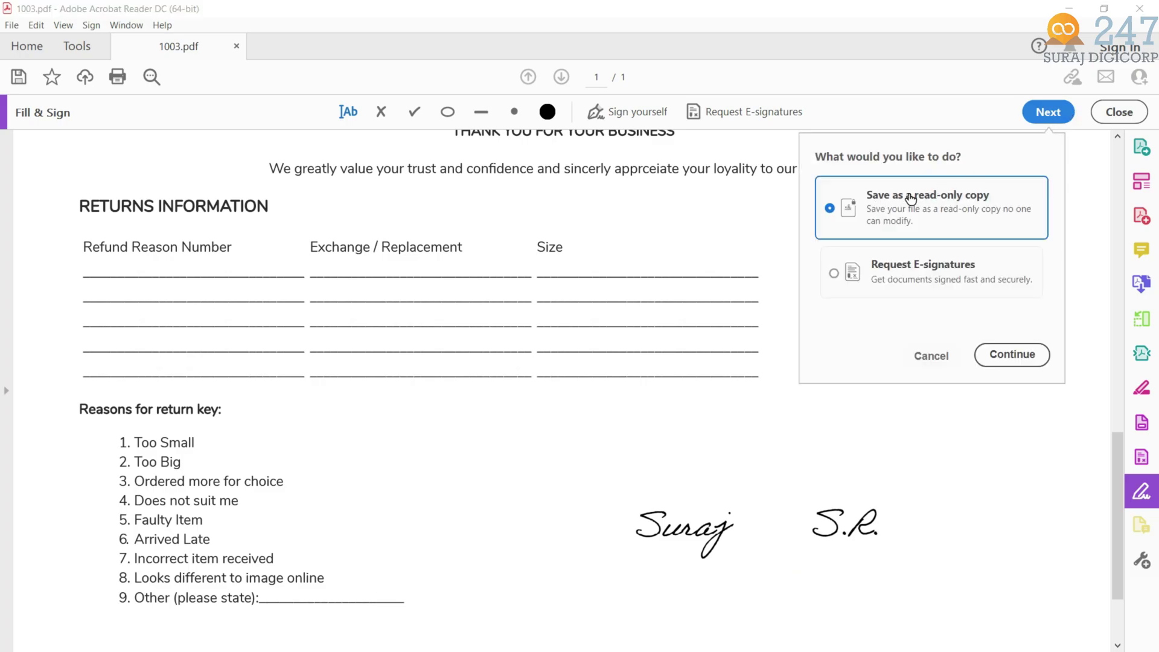
{"action": "left_click", "coordinate": [1025, 353]}
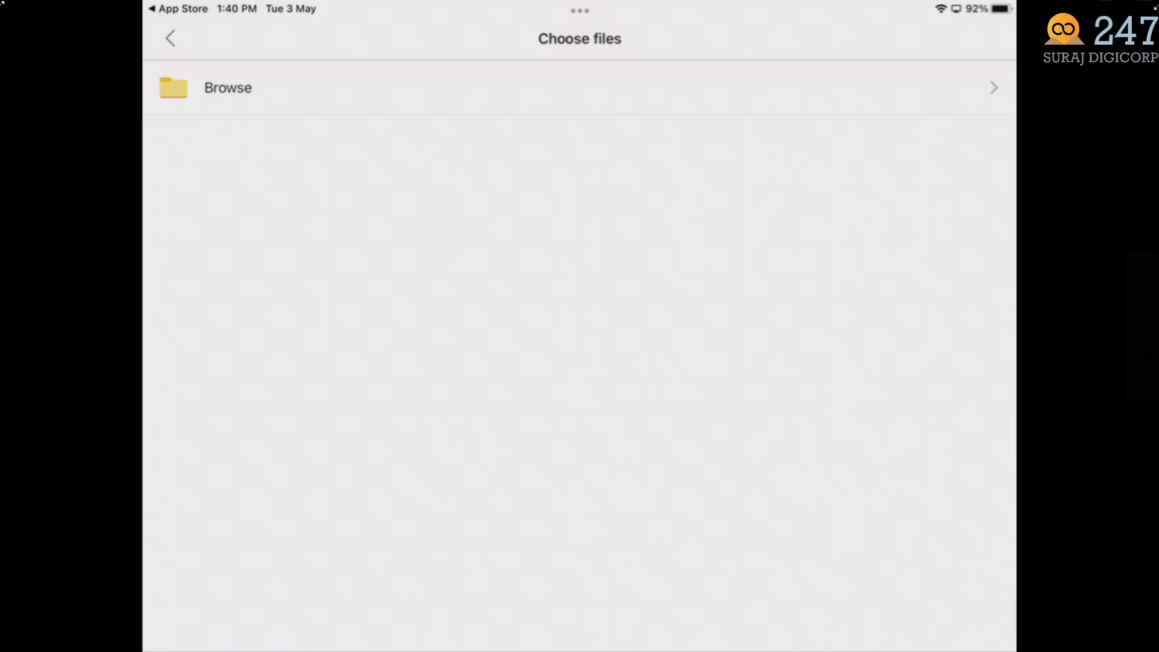
Step: Open 1.pdf from the OneDrive - GIIAVA Group Attachments folder for signing
{"action": "left_click", "coordinate": [227, 88]}
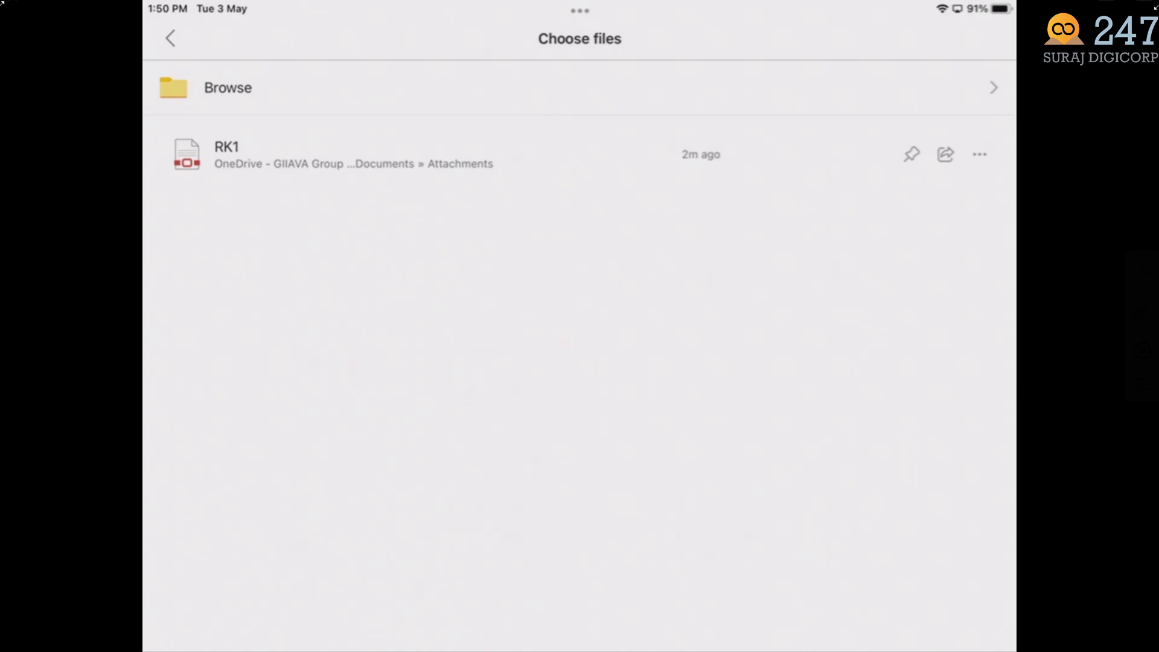
{"action": "left_click", "coordinate": [227, 88]}
{"action": "left_click", "coordinate": [254, 173]}
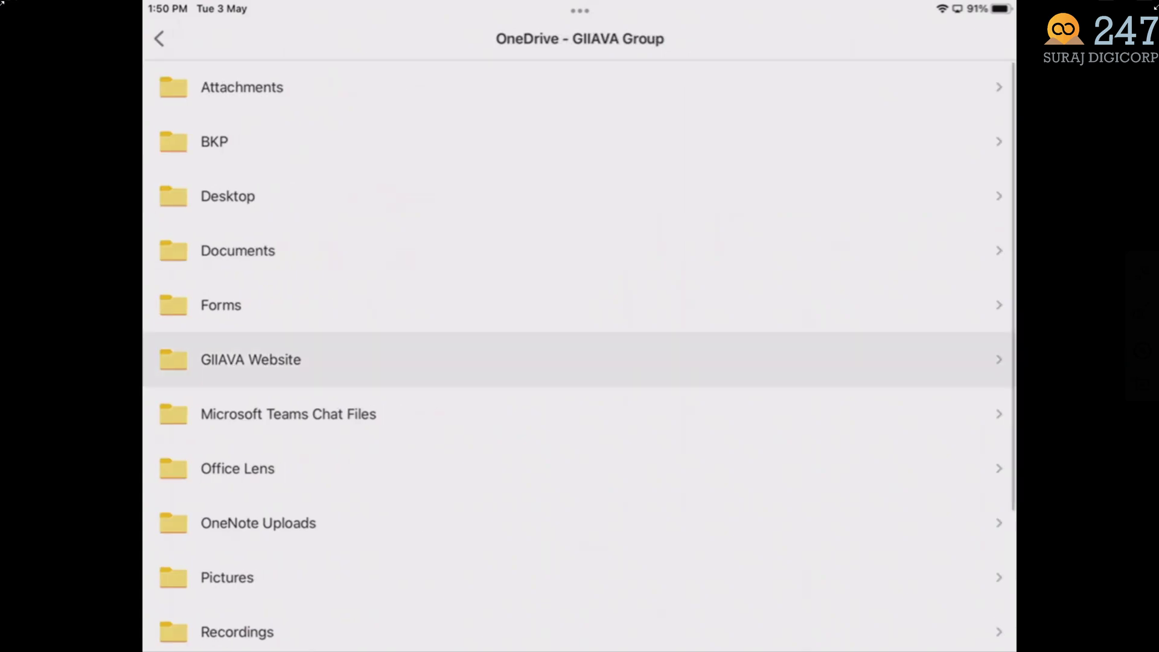
{"action": "scroll", "coordinate": [580, 360], "scroll_direction": "down", "scroll_amount": 5}
{"action": "scroll", "coordinate": [580, 356], "scroll_direction": "up", "scroll_amount": 5}
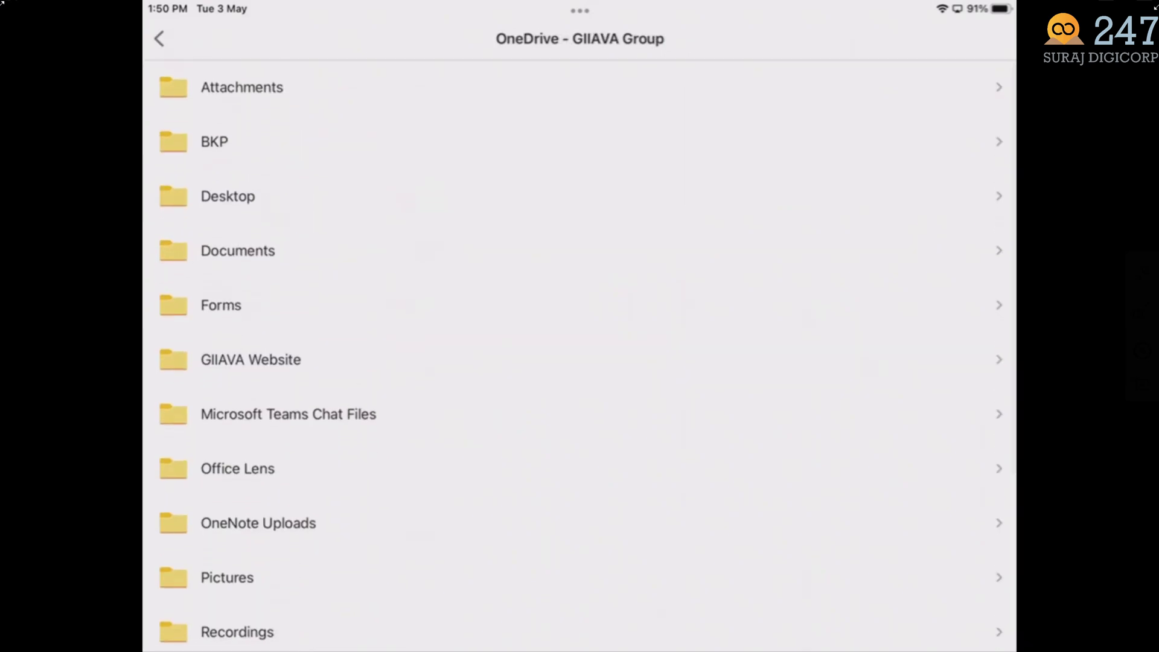
{"action": "left_click", "coordinate": [242, 85]}
{"action": "left_click", "coordinate": [218, 88]}
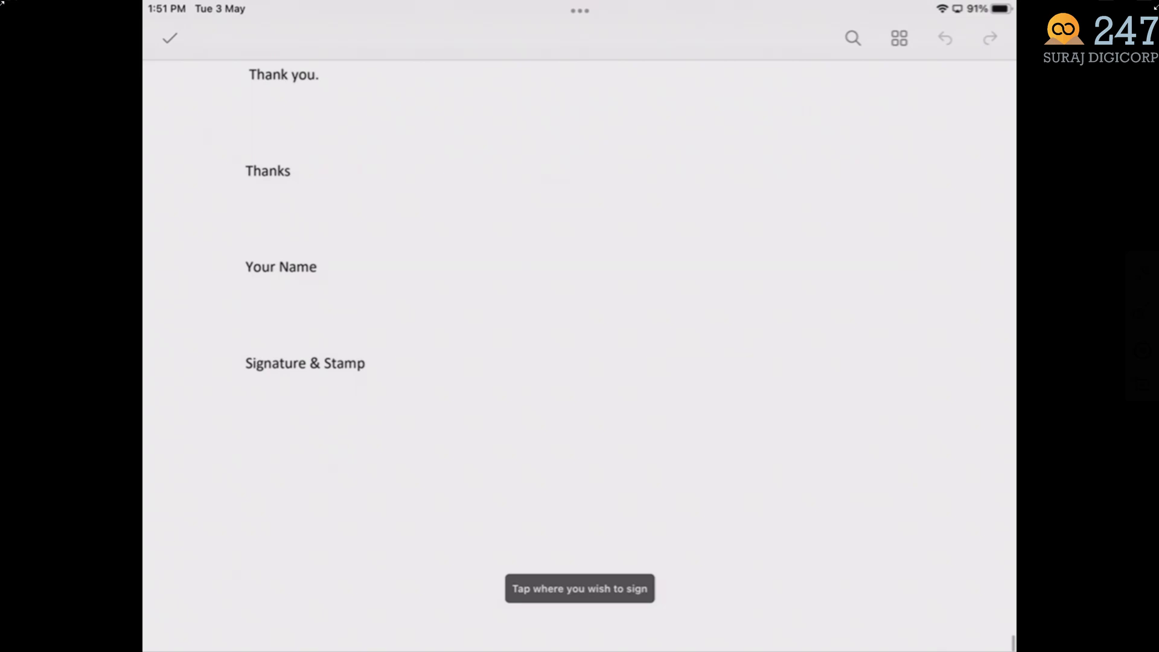
Step: Hand-write 'Suraj' in blue ink with an underline and place it on the page
{"action": "scroll", "coordinate": [631, 318], "scroll_direction": "up", "scroll_amount": 3}
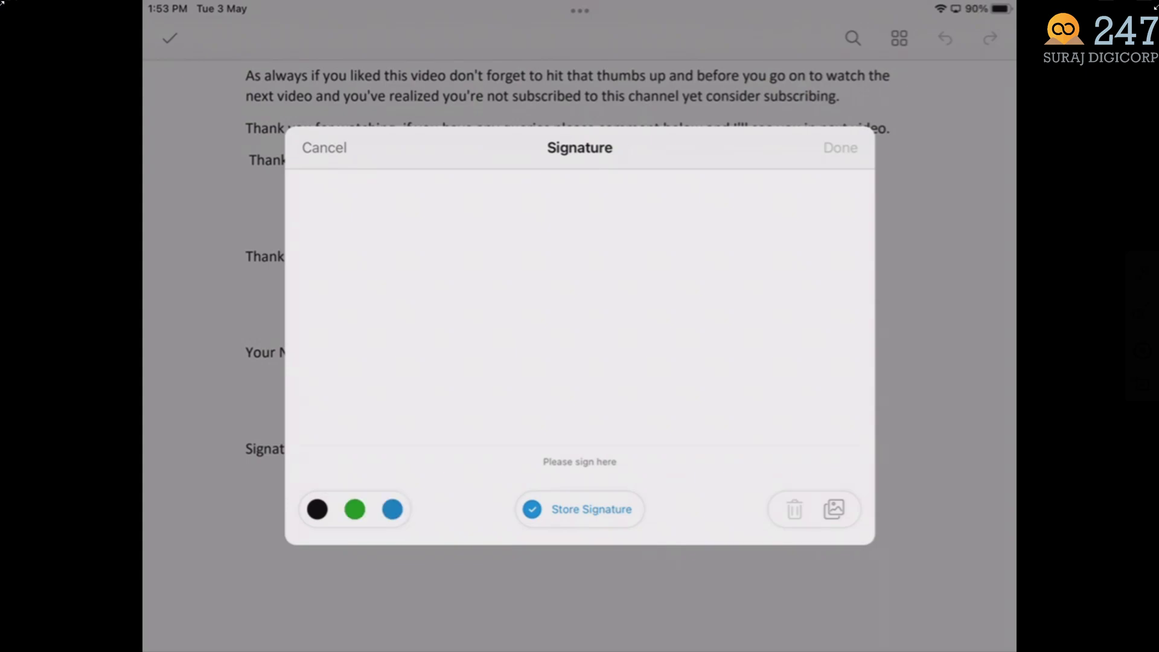
{"action": "left_click", "coordinate": [392, 509]}
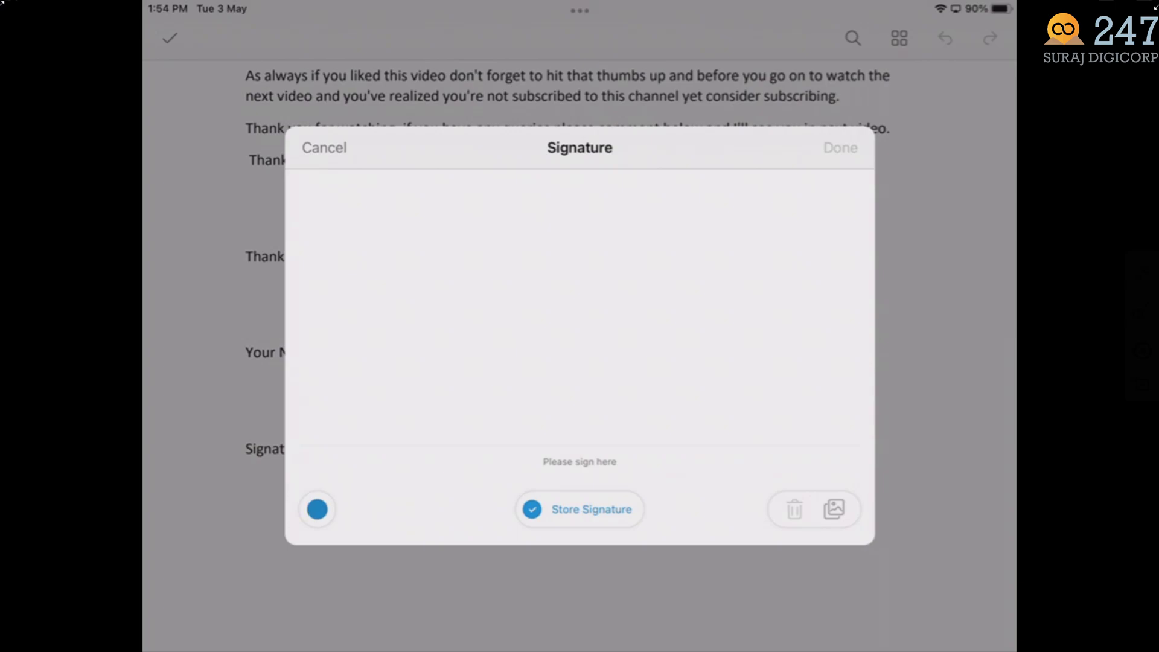
{"action": "mouse_move", "coordinate": [505, 305]}
{"action": "left_mouse_down"}
{"action": "mouse_move", "coordinate": [497, 266]}
{"action": "mouse_move", "coordinate": [521, 395]}
{"action": "mouse_move", "coordinate": [468, 369]}
{"action": "left_mouse_up"}
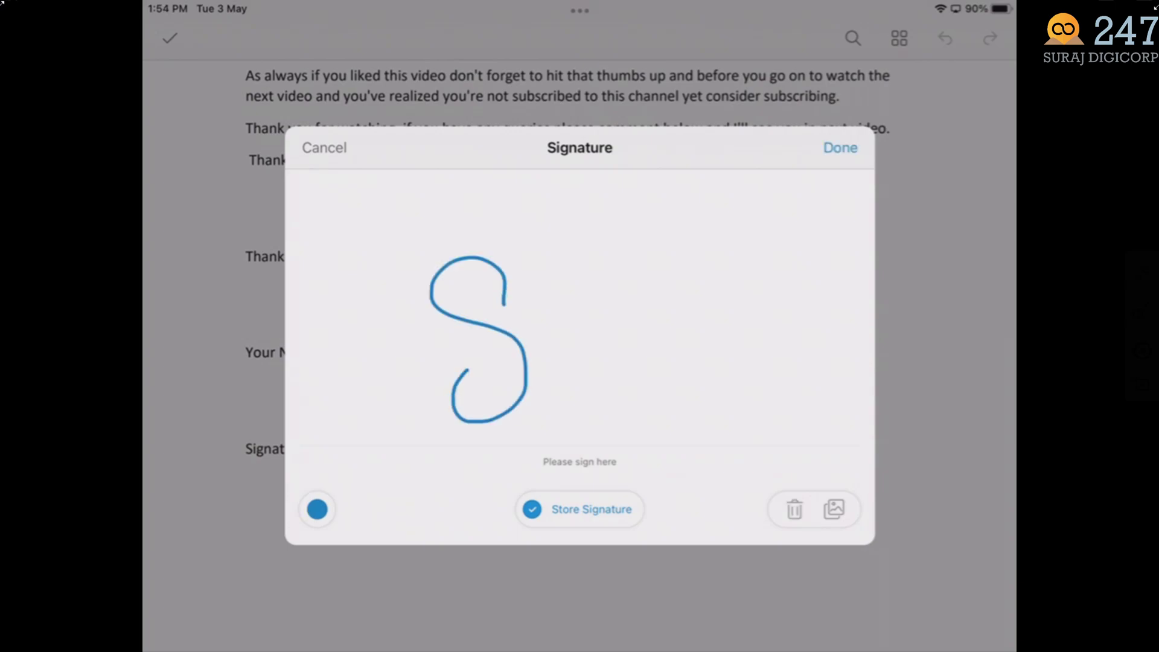
{"action": "mouse_move", "coordinate": [529, 324]}
{"action": "left_mouse_down"}
{"action": "mouse_move", "coordinate": [564, 381]}
{"action": "mouse_move", "coordinate": [580, 317]}
{"action": "mouse_move", "coordinate": [565, 305]}
{"action": "left_mouse_up"}
{"action": "mouse_move", "coordinate": [589, 311]}
{"action": "left_mouse_down"}
{"action": "mouse_move", "coordinate": [628, 338]}
{"action": "mouse_move", "coordinate": [623, 269]}
{"action": "left_mouse_up"}
{"action": "mouse_move", "coordinate": [688, 278]}
{"action": "left_mouse_down"}
{"action": "mouse_move", "coordinate": [657, 279]}
{"action": "mouse_move", "coordinate": [718, 311]}
{"action": "left_mouse_up"}
{"action": "mouse_move", "coordinate": [712, 252]}
{"action": "left_mouse_down"}
{"action": "mouse_move", "coordinate": [689, 357]}
{"action": "mouse_move", "coordinate": [687, 313]}
{"action": "left_mouse_up"}
{"action": "left_click_drag", "start_coordinate": [710, 213], "coordinate": [697, 226]}
{"action": "left_click_drag", "start_coordinate": [527, 441], "coordinate": [792, 269]}
{"action": "left_click", "coordinate": [840, 148]}
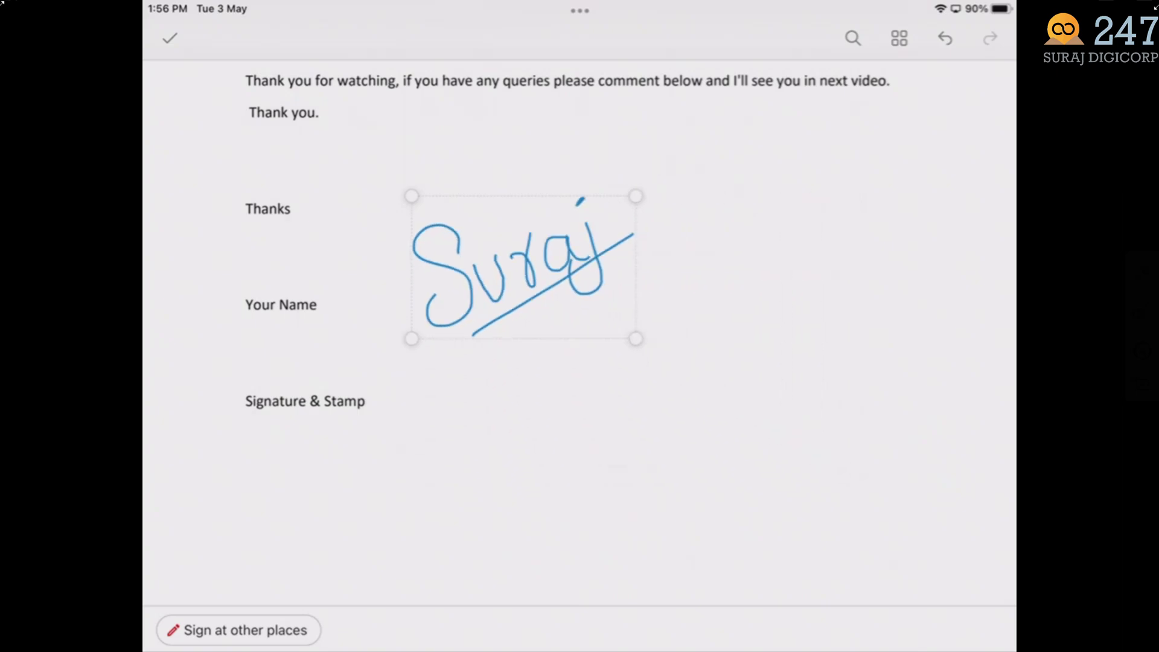
Step: Shrink the signature and move it between Your Name and Signature & Stamp
{"action": "left_click_drag", "start_coordinate": [636, 339], "coordinate": [567, 298]}
{"action": "mouse_move", "coordinate": [486, 246]}
{"action": "left_mouse_down"}
{"action": "mouse_move", "coordinate": [377, 354]}
{"action": "mouse_move", "coordinate": [324, 369]}
{"action": "mouse_move", "coordinate": [318, 355]}
{"action": "left_mouse_up"}
{"action": "left_click_drag", "start_coordinate": [396, 404], "coordinate": [376, 394]}
{"action": "scroll", "coordinate": [580, 333], "scroll_direction": "up", "scroll_amount": 1}
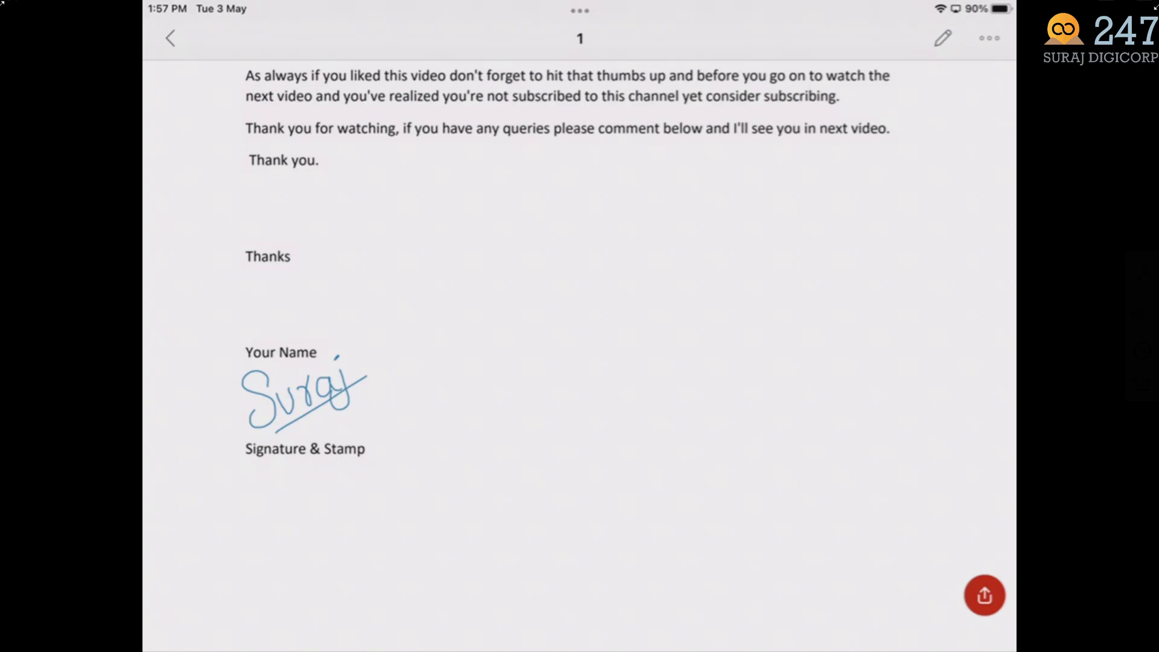
Step: Open the Share options for the signed 1.pdf and scroll through the sharing targets
{"action": "left_click", "coordinate": [985, 595]}
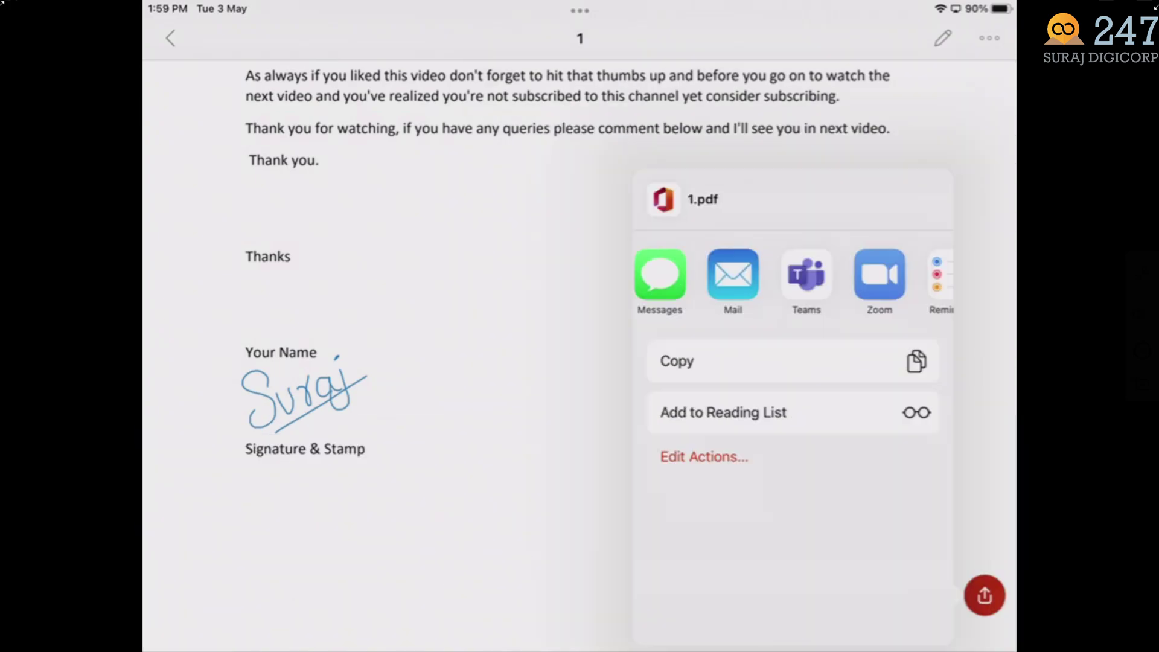
{"action": "scroll", "coordinate": [785, 278], "scroll_direction": "right", "scroll_amount": 1}
{"action": "scroll", "coordinate": [785, 278], "scroll_direction": "right", "scroll_amount": 2}
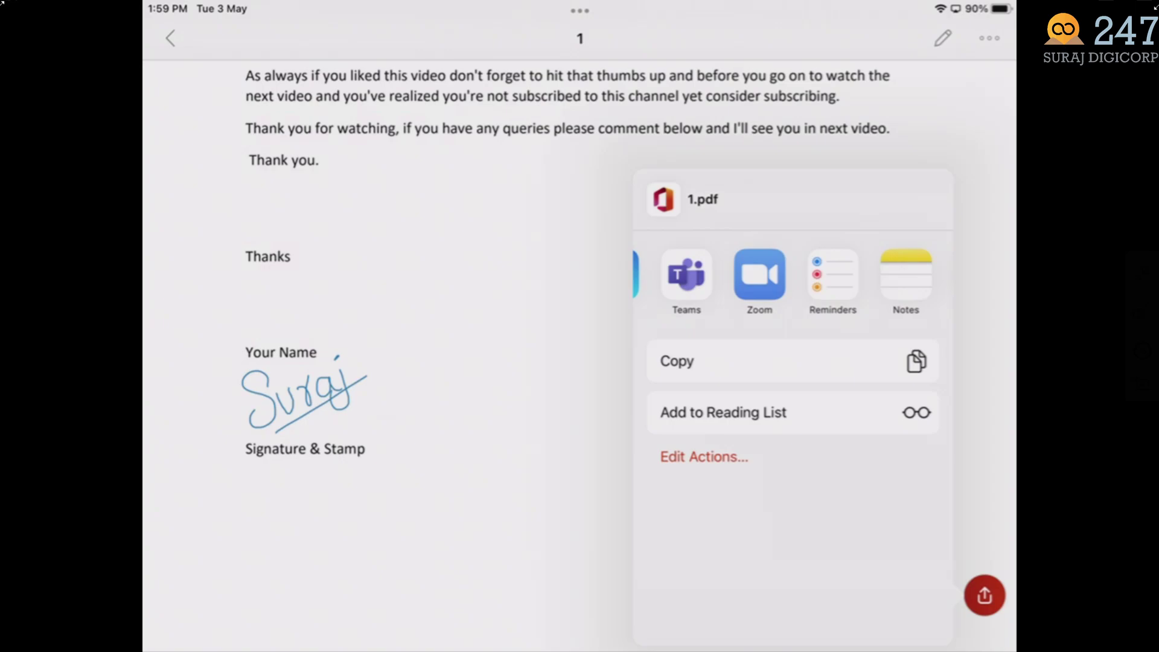
{"action": "left_click_drag", "start_coordinate": [695, 275], "coordinate": [900, 275]}
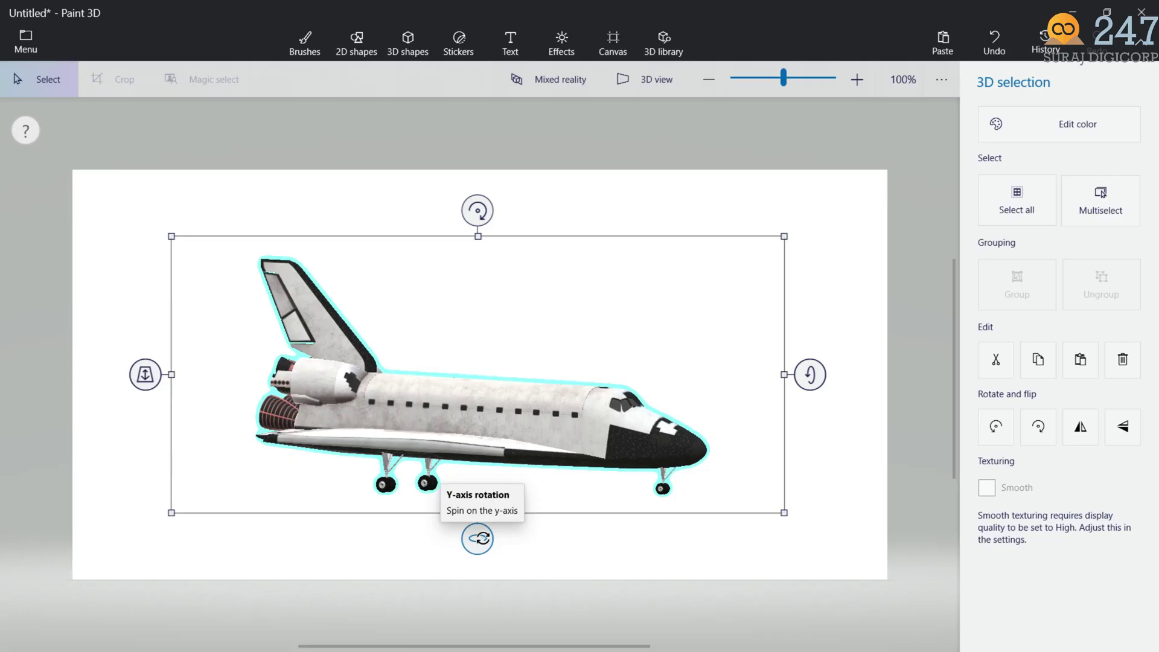
Step: Rotate the 3D space shuttle 180 degrees about the Y axis so its nose points left
{"action": "left_click_drag", "start_coordinate": [478, 538], "coordinate": [79, 532]}
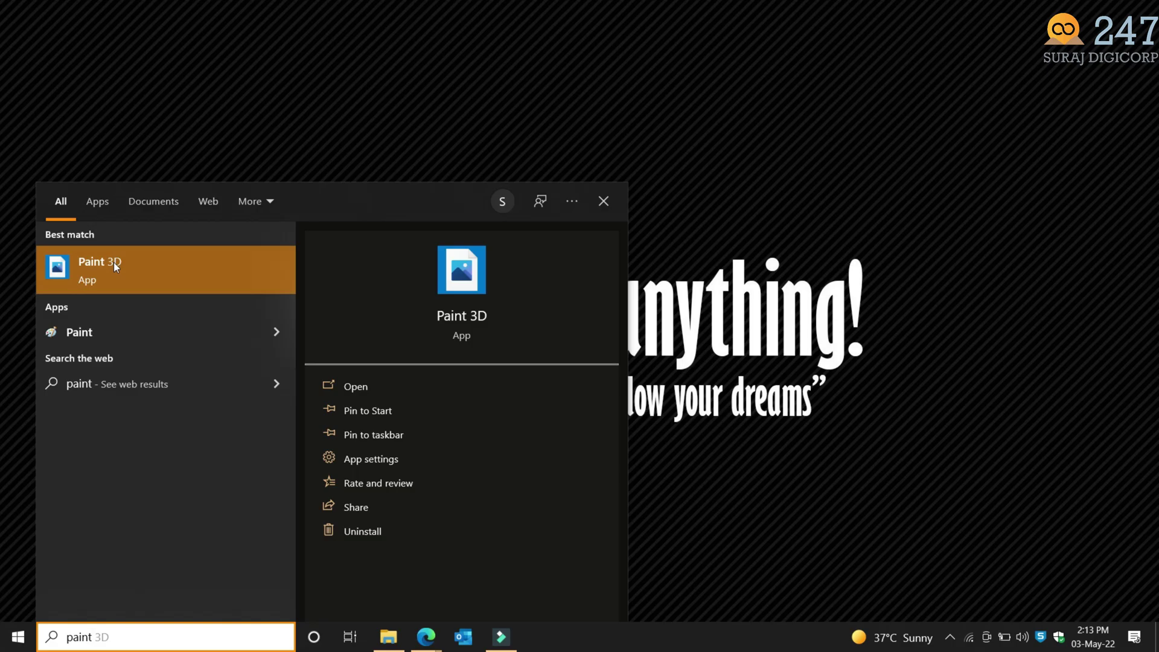
Step: Launch Paint 3D from the search results and start a New blank project
{"action": "left_click", "coordinate": [114, 262]}
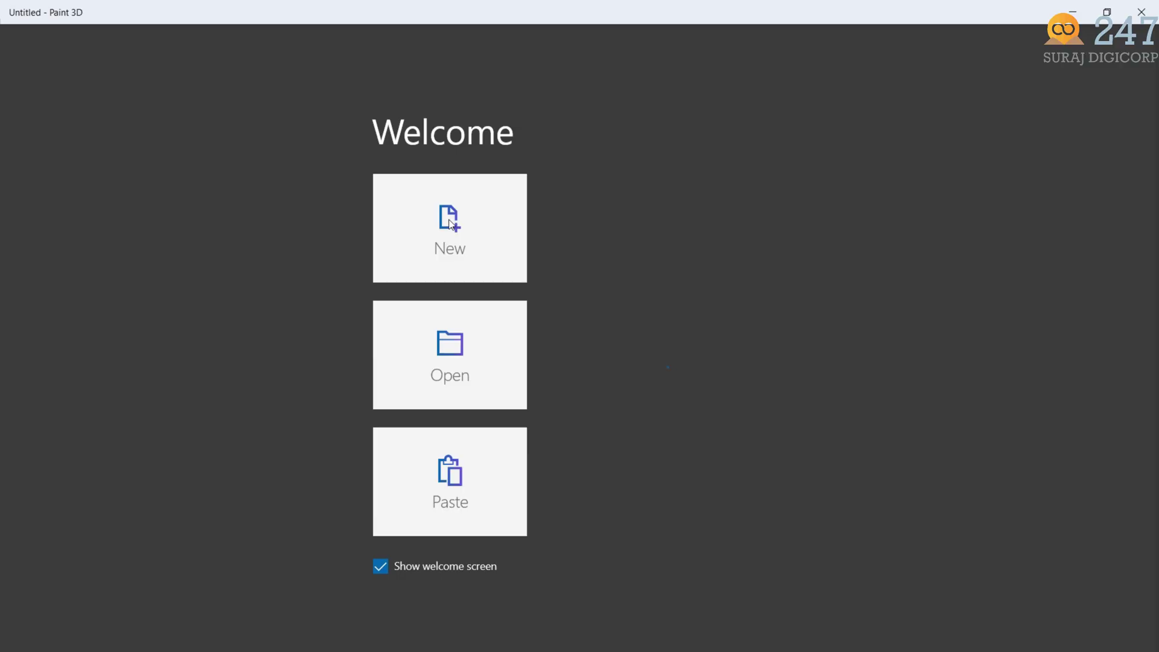
{"action": "left_click", "coordinate": [450, 223]}
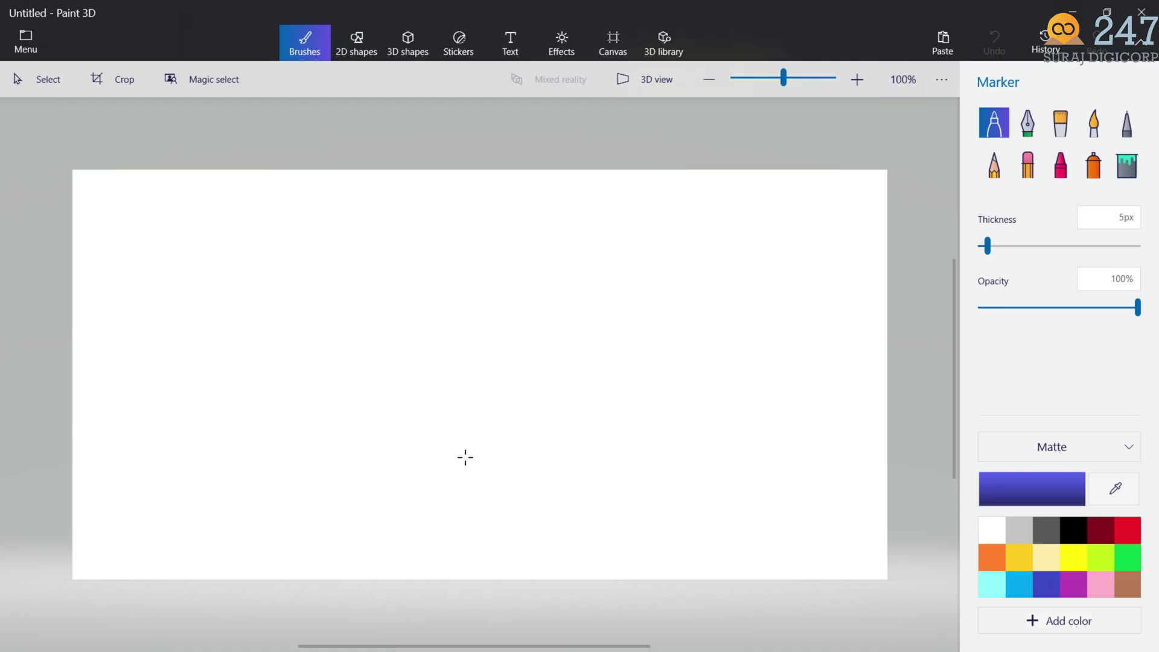
Step: Handwrite 'Suraj' in blue marker on the blank canvas
{"action": "left_click_drag", "start_coordinate": [336, 361], "coordinate": [285, 386]}
{"action": "left_click_drag", "start_coordinate": [337, 393], "coordinate": [352, 416]}
{"action": "left_click_drag", "start_coordinate": [360, 417], "coordinate": [372, 398]}
{"action": "left_click_drag", "start_coordinate": [404, 398], "coordinate": [406, 416]}
{"action": "left_click_drag", "start_coordinate": [417, 393], "coordinate": [398, 437]}
{"action": "left_click", "coordinate": [417, 385]}
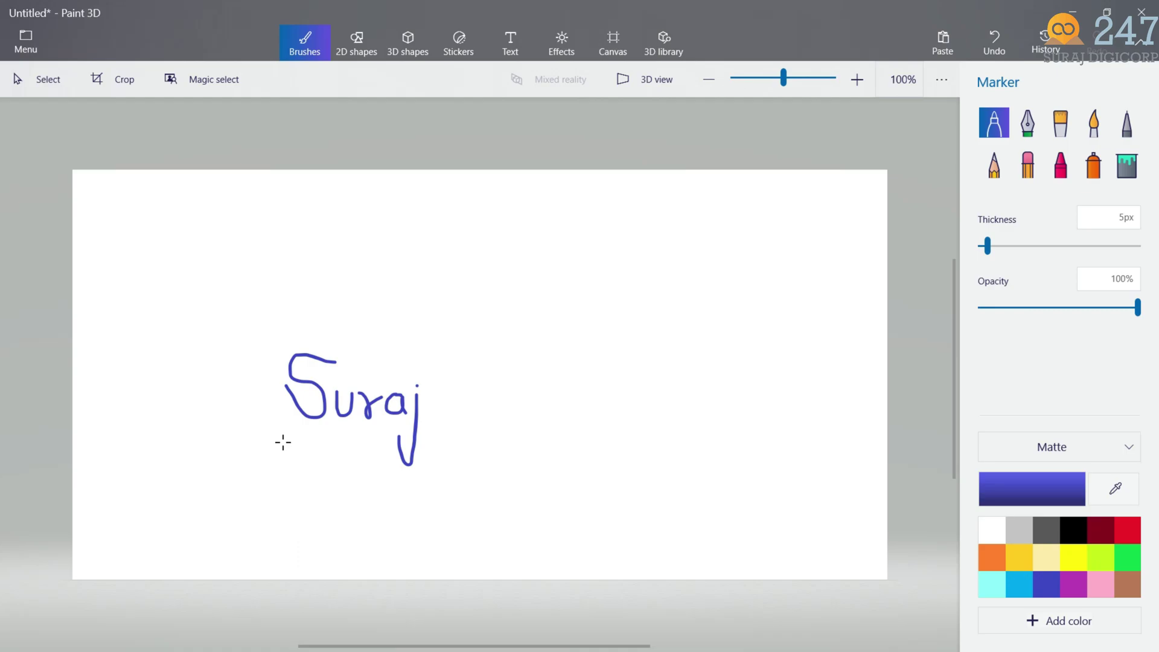
Step: Crop the canvas tightly around the handwritten signature
{"action": "left_click", "coordinate": [115, 79]}
{"action": "left_click_drag", "start_coordinate": [873, 415], "coordinate": [698, 418]}
{"action": "left_click", "coordinate": [1075, 415]}
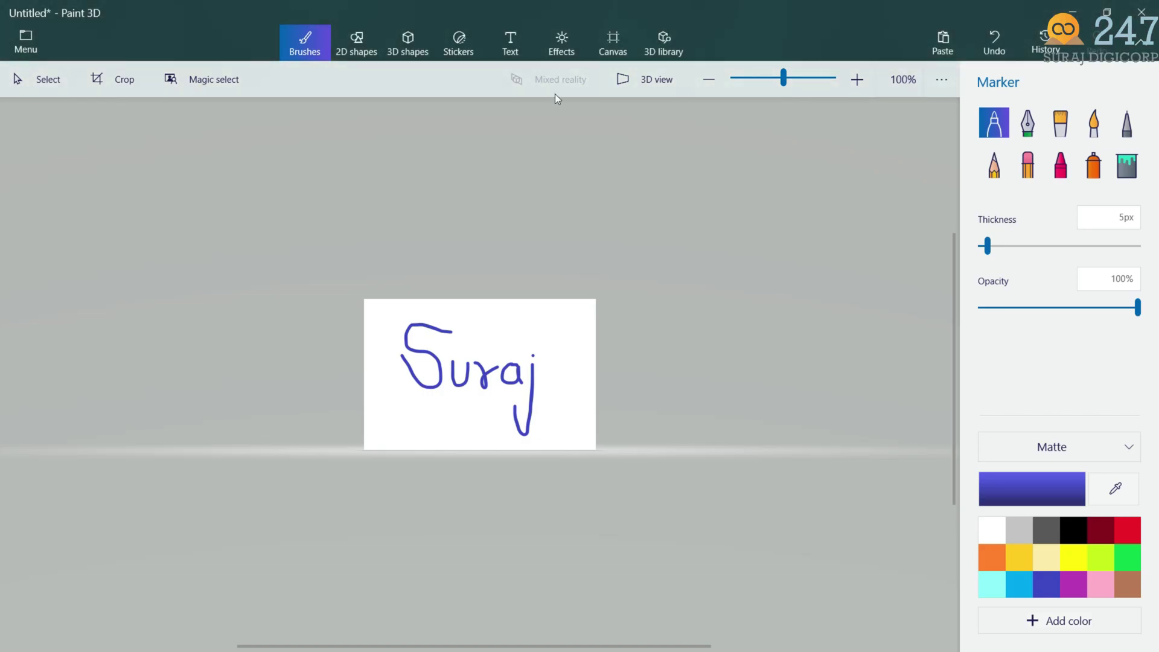
Step: Switch Transparent canvas On in the Canvas settings
{"action": "left_click", "coordinate": [612, 50]}
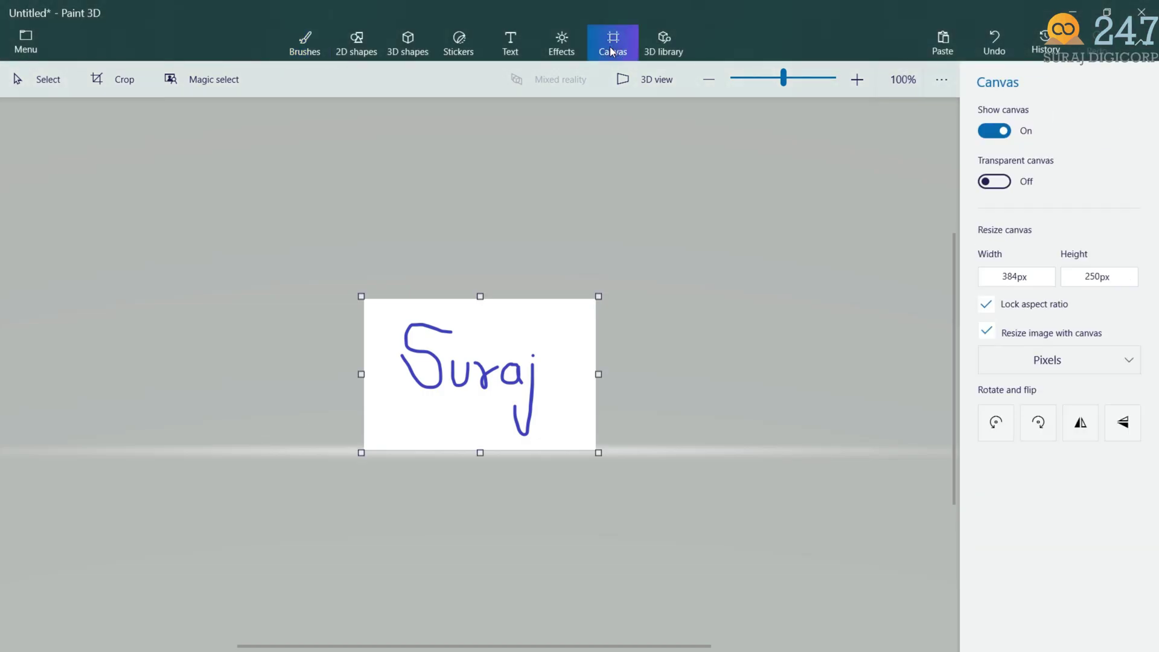
{"action": "left_click", "coordinate": [1003, 181]}
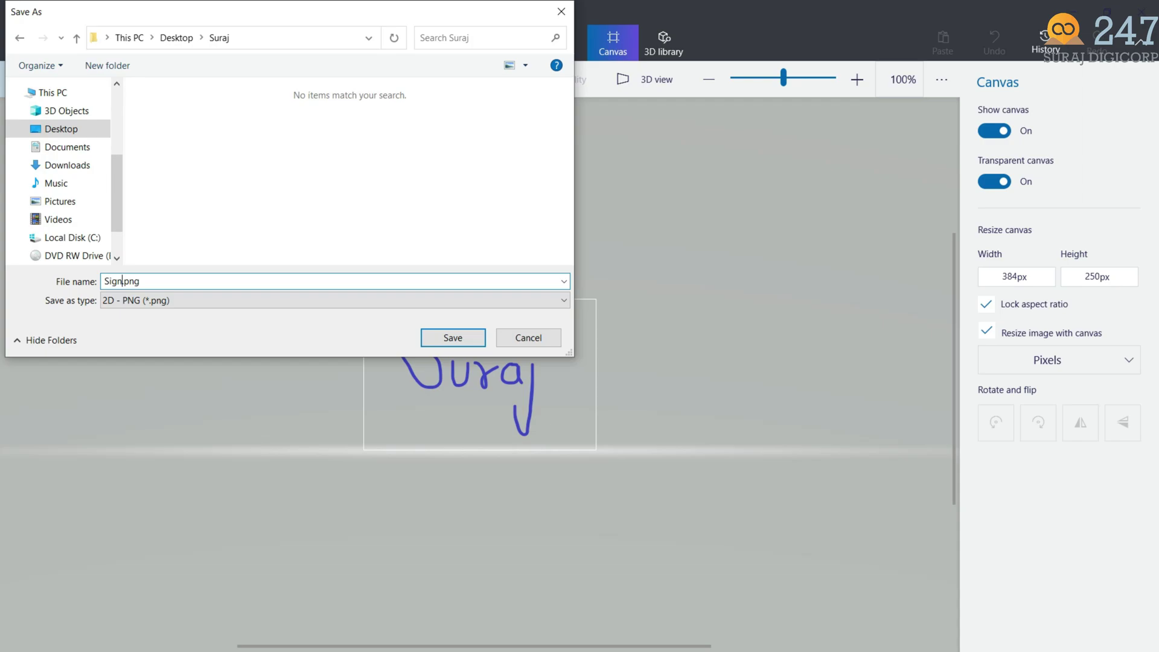
Step: Save the signature as Sign.png and insert it from this device into the Word document above Thanks
{"action": "left_click", "coordinate": [464, 344]}
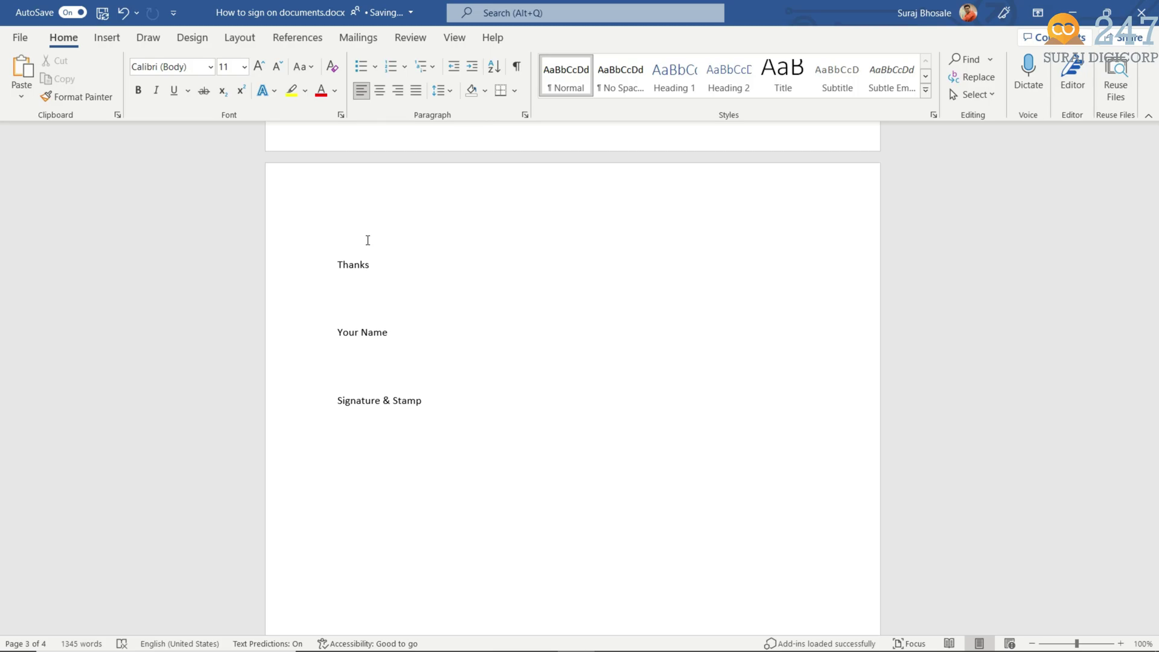
{"action": "key", "text": "alt+n"}
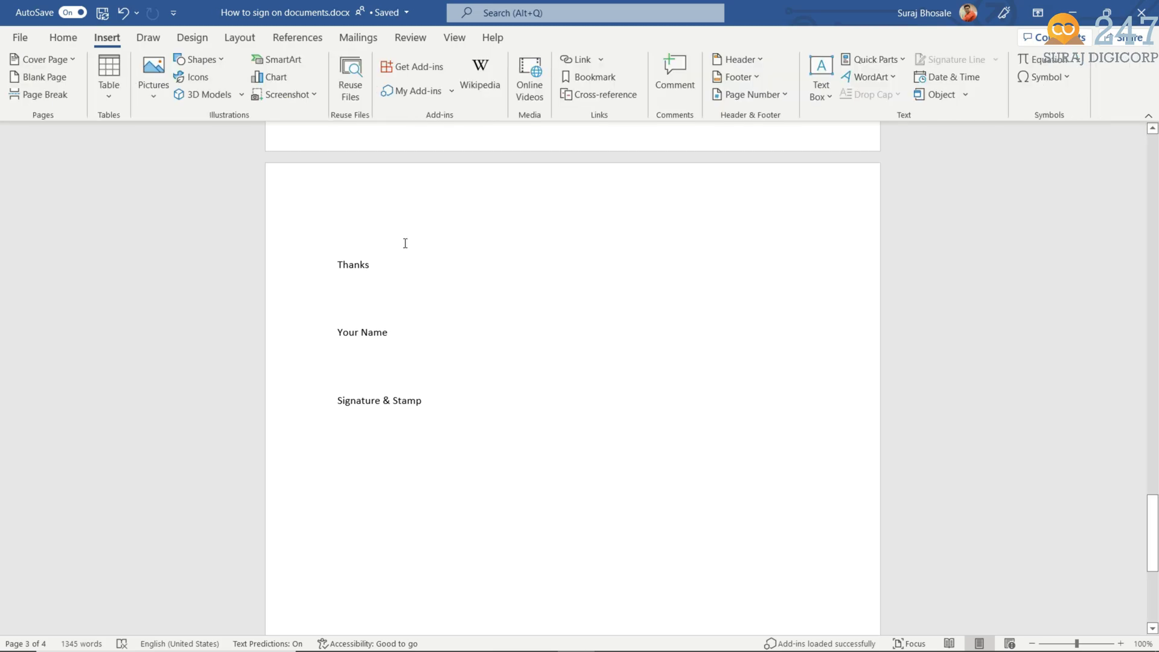
{"action": "left_click", "coordinate": [154, 75]}
{"action": "left_click", "coordinate": [166, 135]}
{"action": "left_click", "coordinate": [176, 129]}
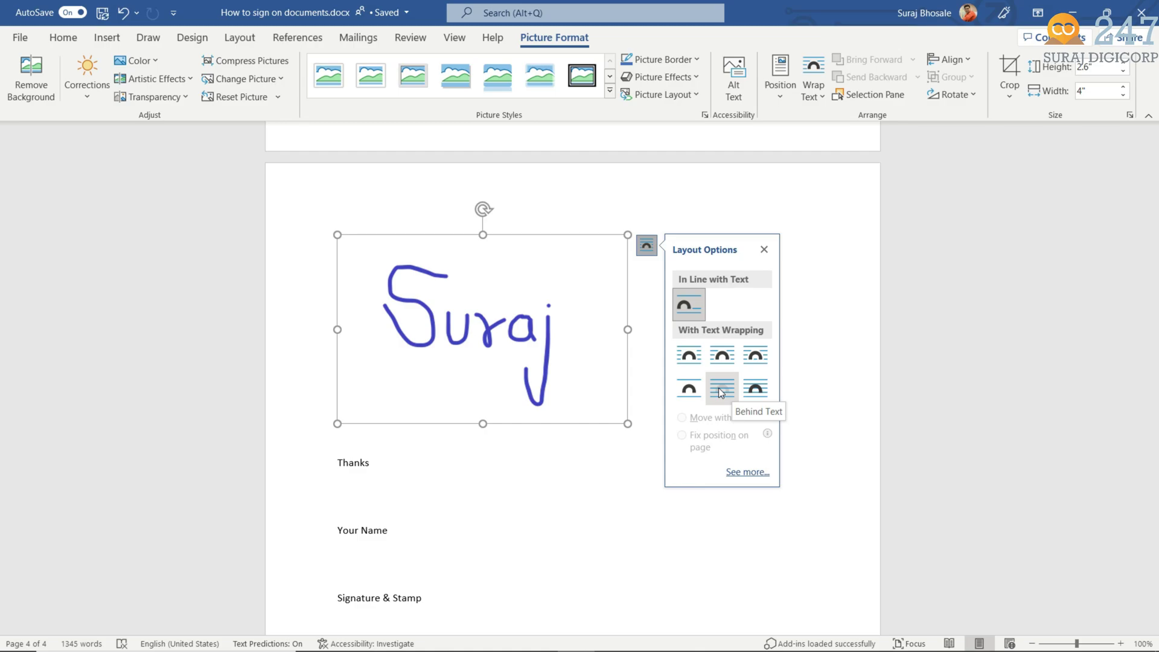
Step: Set the signature picture to Behind Text, shrink it, and position it under Your Name
{"action": "left_click", "coordinate": [721, 391]}
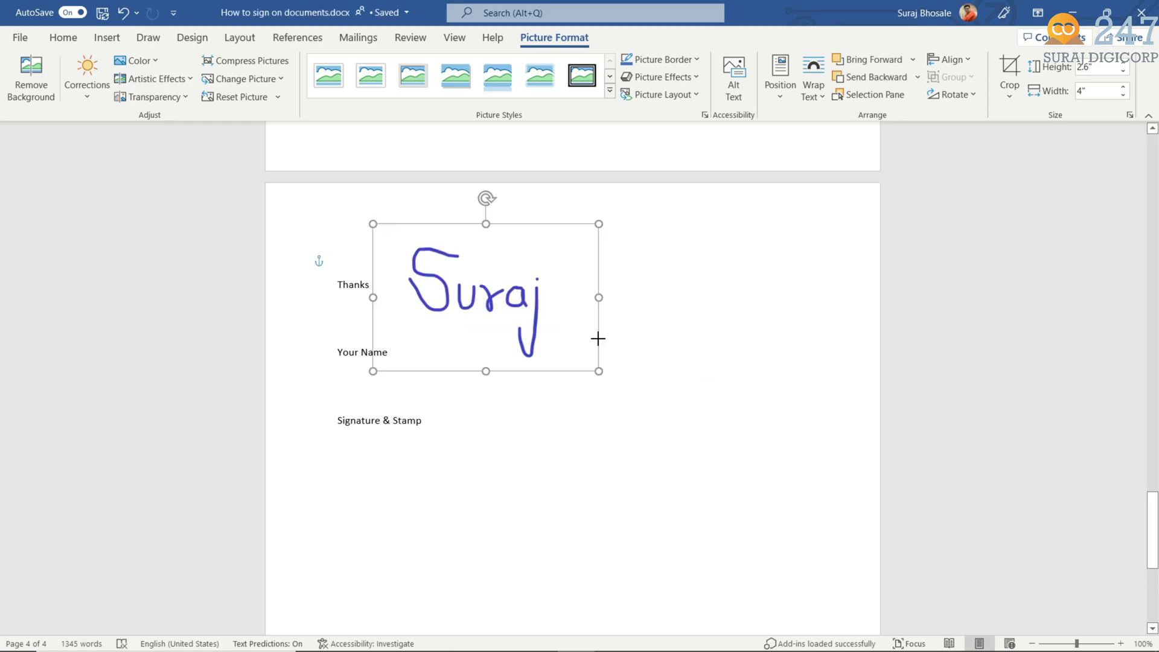
{"action": "mouse_move", "coordinate": [598, 338]}
{"action": "left_mouse_down"}
{"action": "mouse_move", "coordinate": [627, 358]}
{"action": "mouse_move", "coordinate": [540, 311]}
{"action": "left_mouse_up"}
{"action": "key", "text": "ctrl+z"}
{"action": "key", "text": "ctrl+z"}
{"action": "left_click_drag", "start_coordinate": [463, 407], "coordinate": [460, 405]}
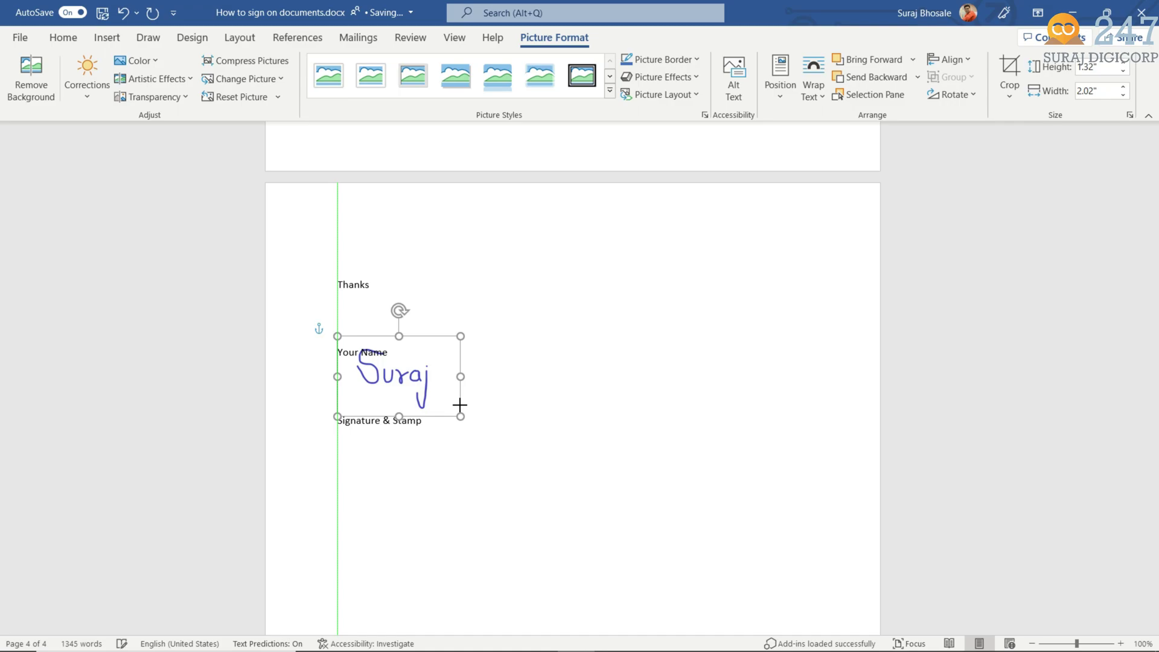
{"action": "mouse_move", "coordinate": [460, 405]}
{"action": "left_mouse_down"}
{"action": "mouse_move", "coordinate": [422, 382]}
{"action": "mouse_move", "coordinate": [408, 391]}
{"action": "mouse_move", "coordinate": [423, 395]}
{"action": "left_mouse_up"}
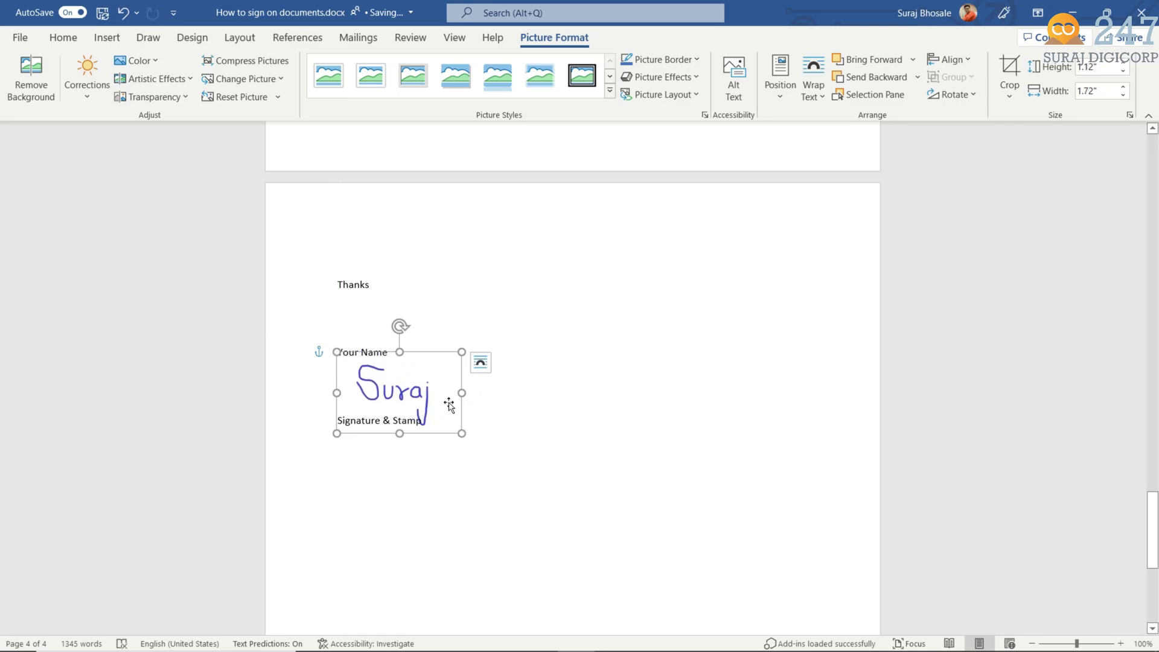
{"action": "left_click", "coordinate": [590, 355]}
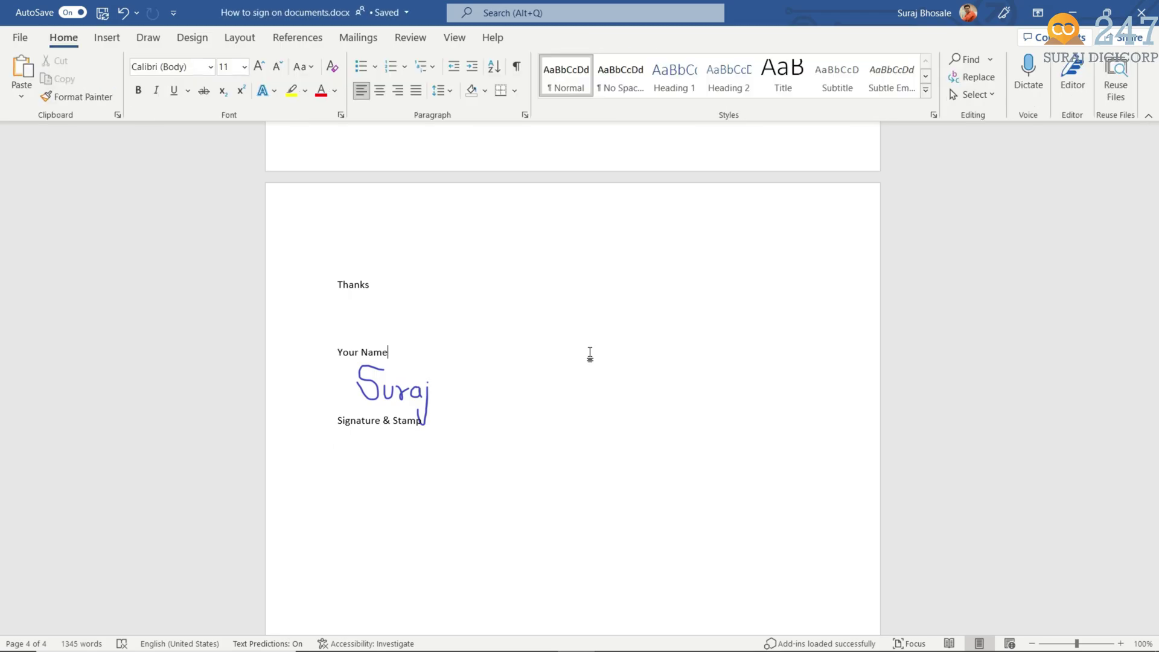